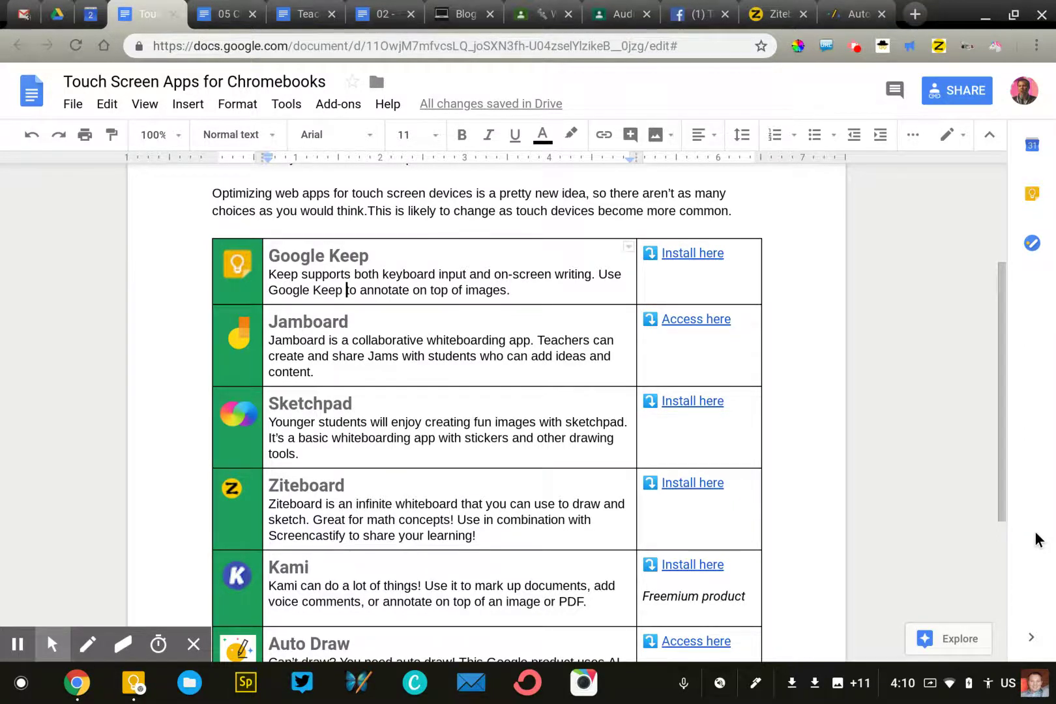
# - Scroll through the apps list in the document and open Google Keep from the shelf
pyautogui.scroll(3, 587, 358)
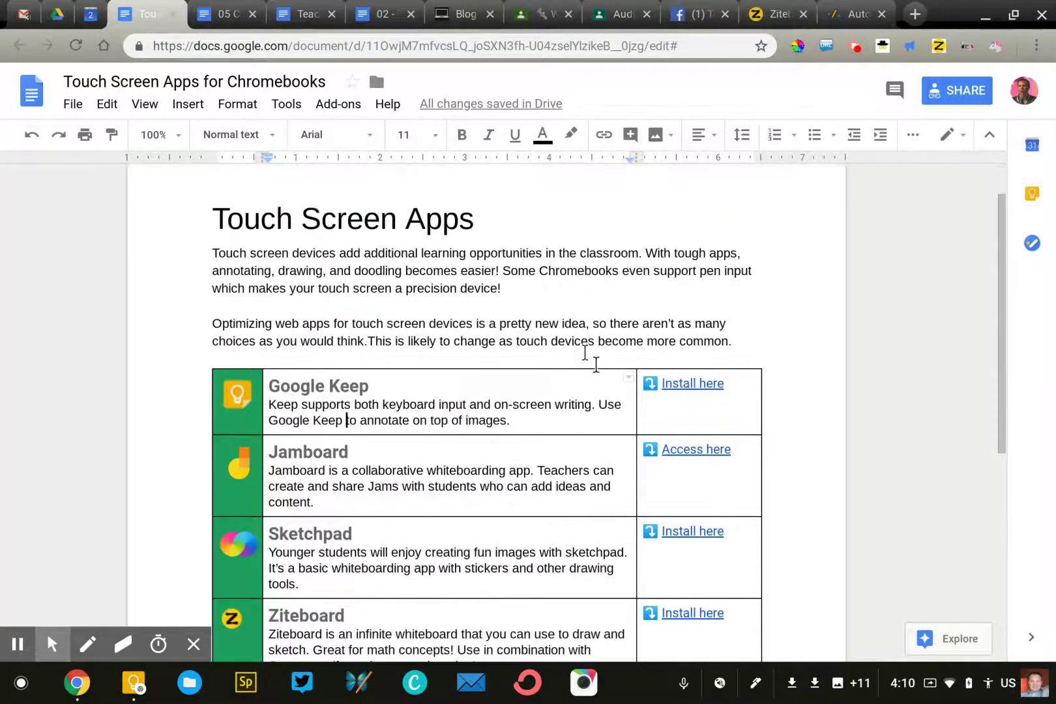
pyautogui.scroll(-1, 596, 363)
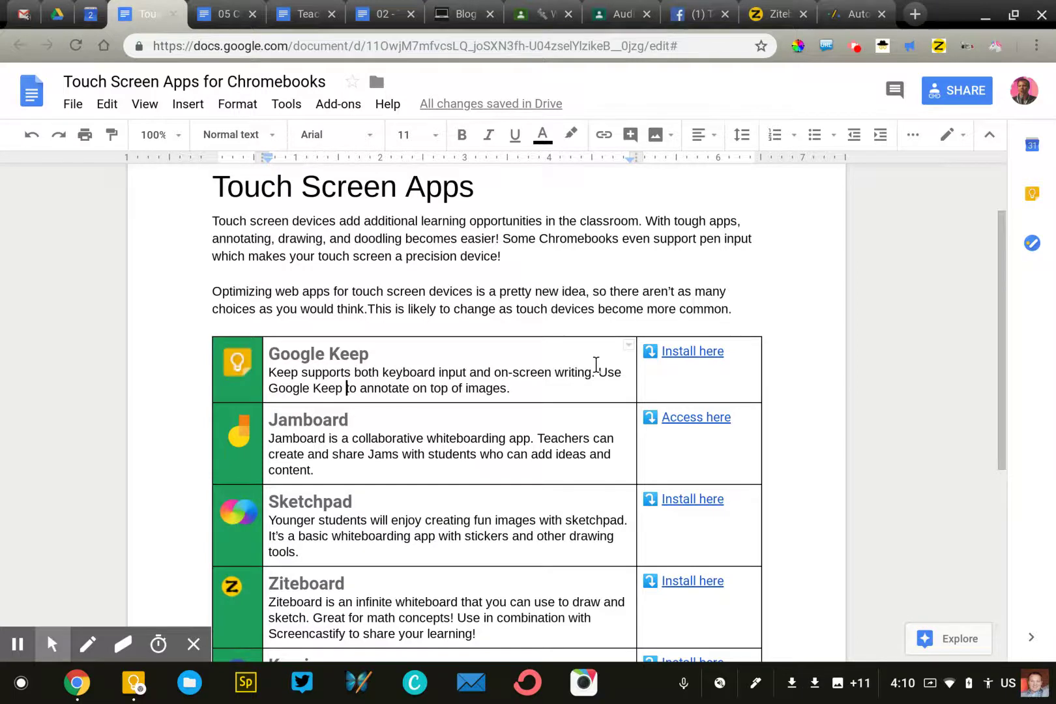
pyautogui.scroll(-4, 596, 364)
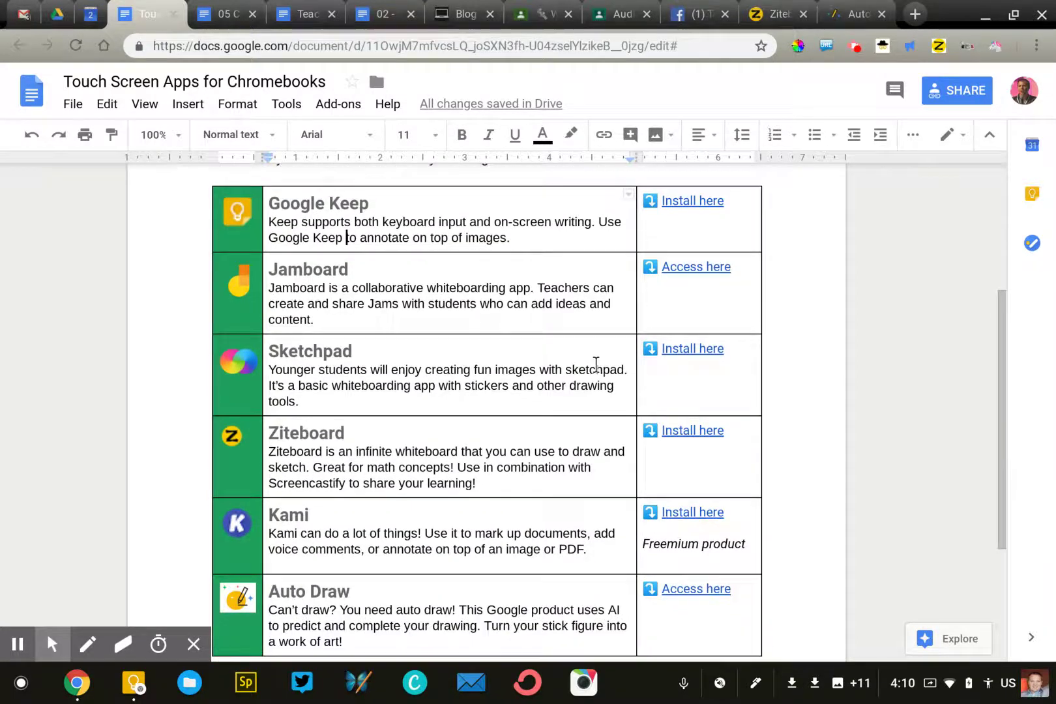
pyautogui.scroll(-1, 596, 363)
pyautogui.scroll(3, 596, 364)
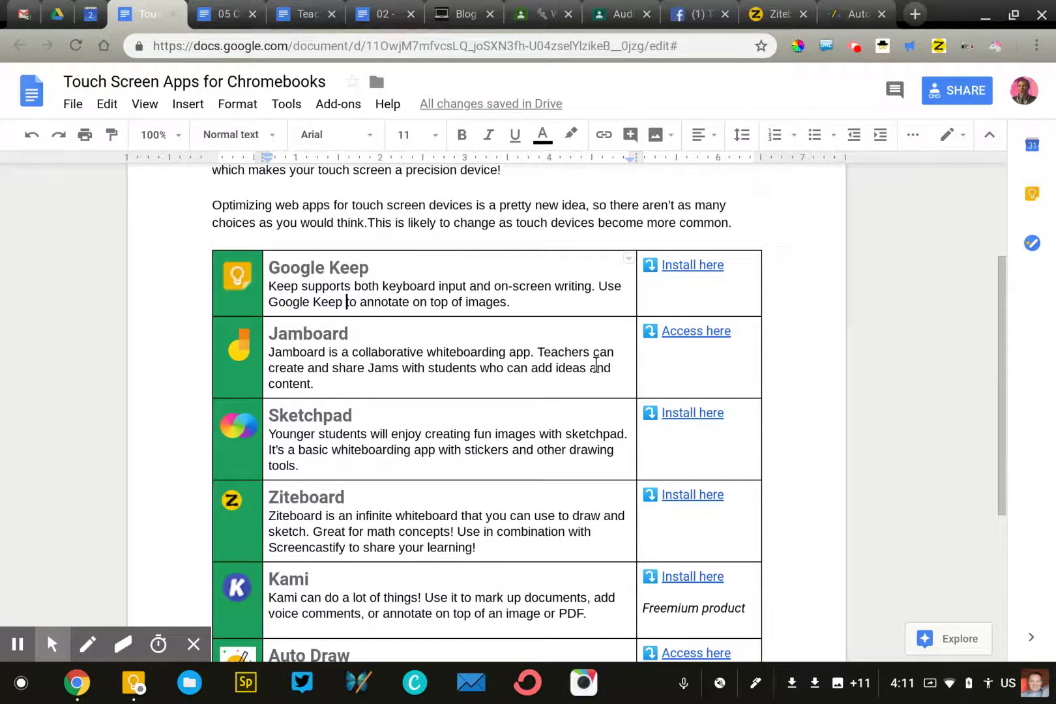
pyautogui.click(130, 688)
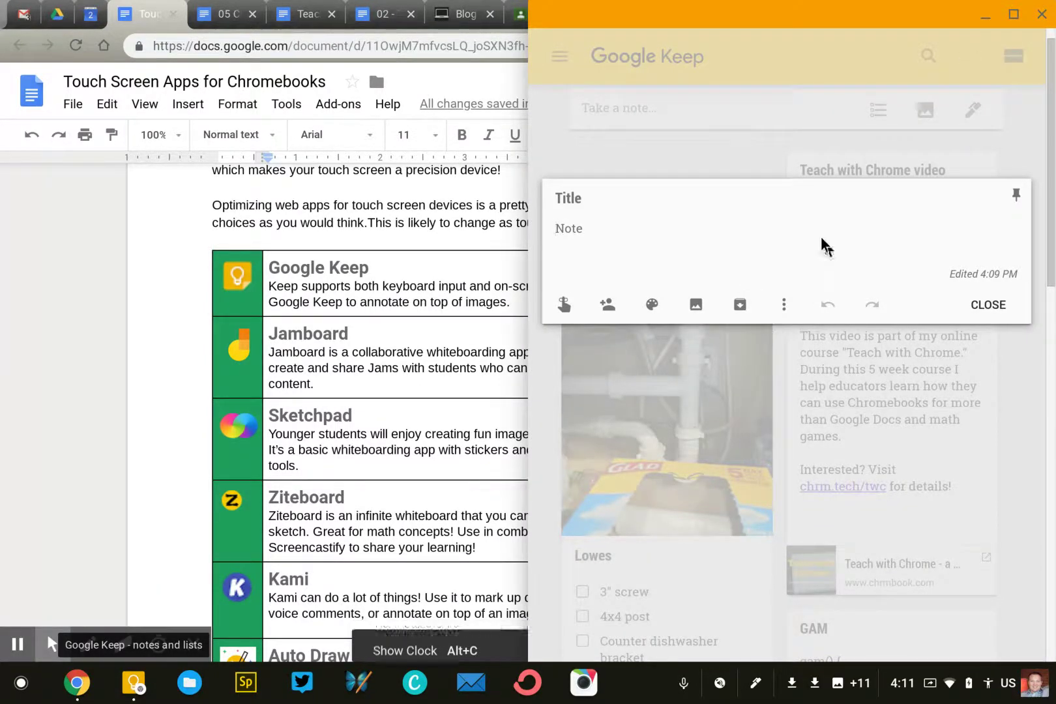
# - Add a drawing to a new Keep note and sketch two blue S-shaped strokes
pyautogui.moveTo(681, 306)
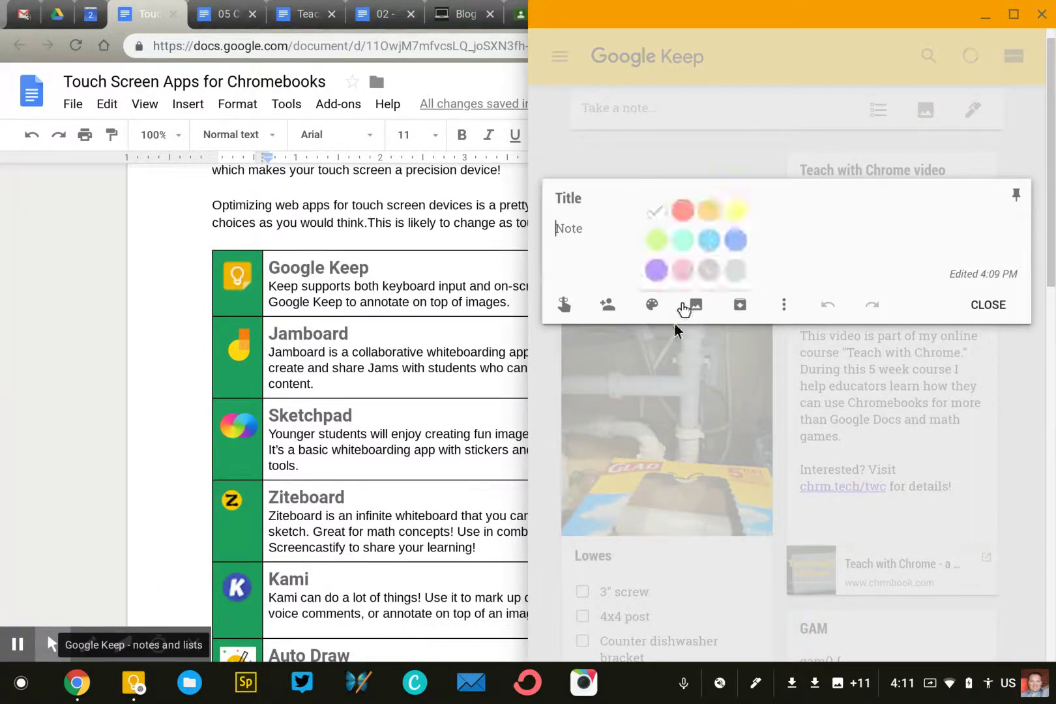
pyautogui.click(784, 305)
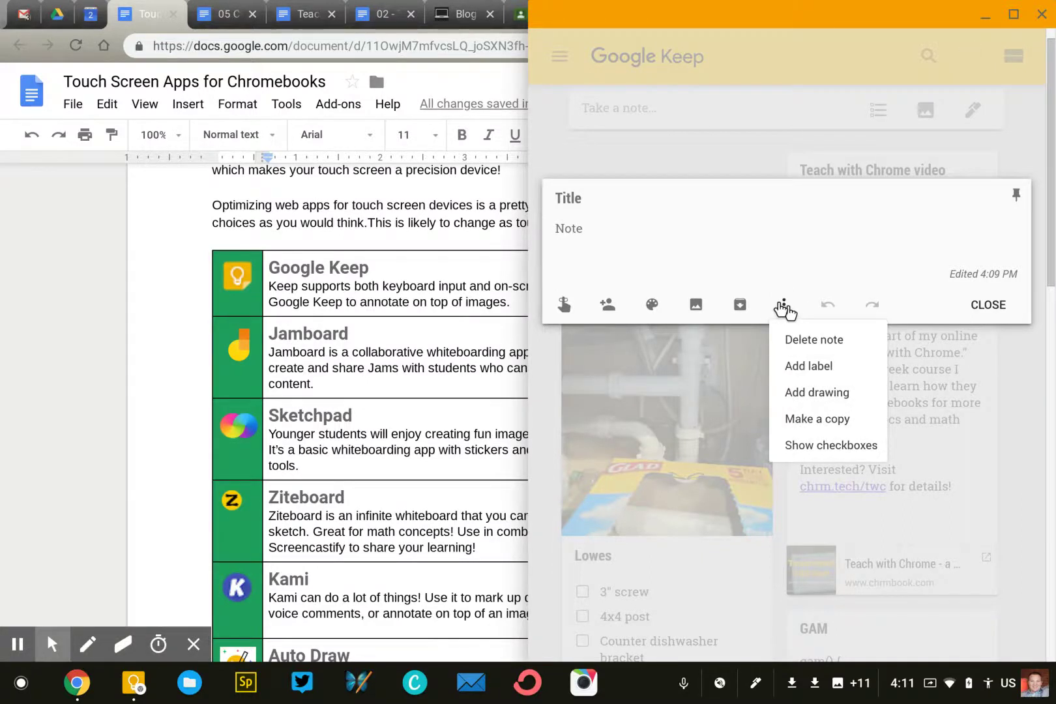
pyautogui.click(806, 391)
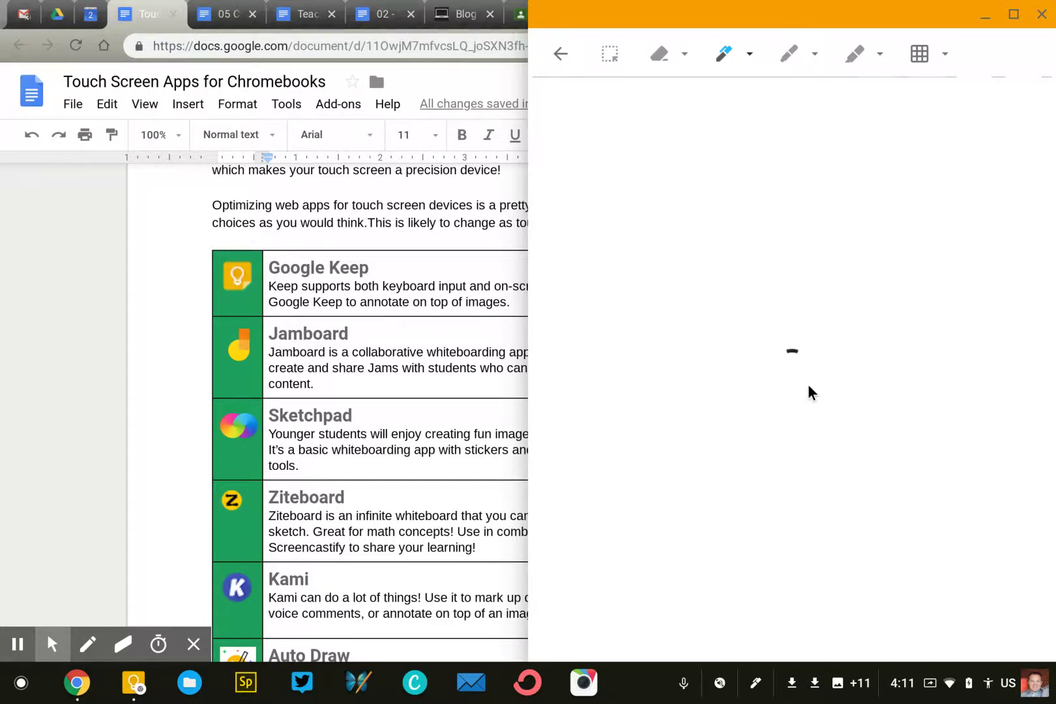
pyautogui.moveTo(780, 174); pyautogui.dragTo(692, 317)
pyautogui.moveTo(939, 159)
pyautogui.mouseDown()
pyautogui.moveTo(827, 297)
pyautogui.moveTo(907, 333)
pyautogui.mouseUp()
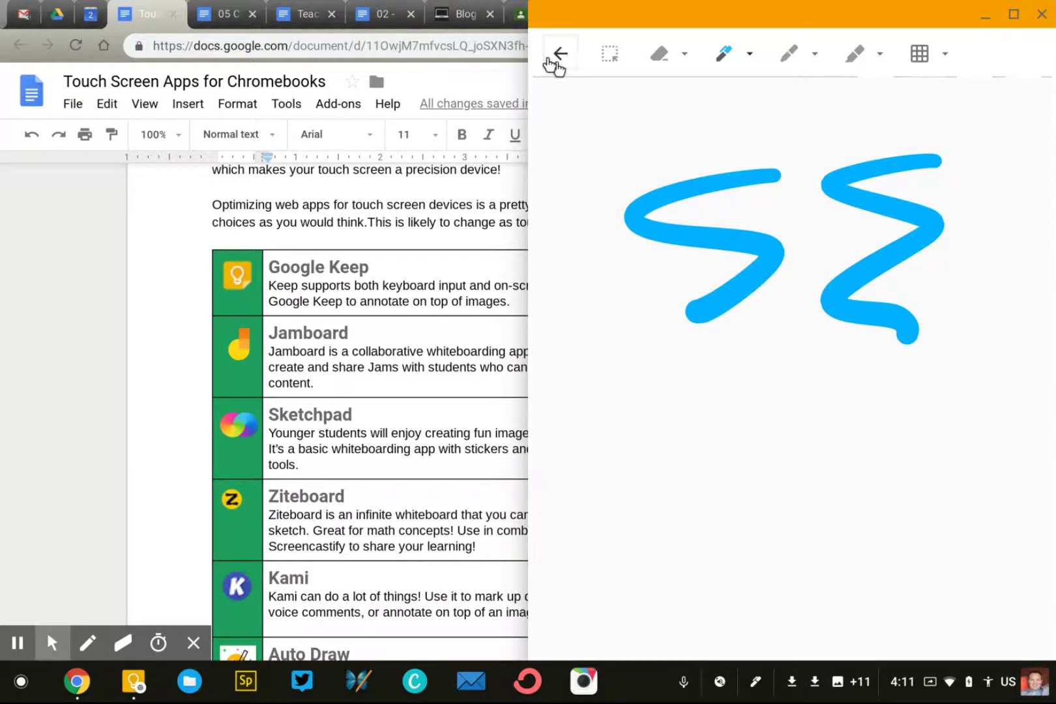
# - Back in Docs, capture a partial screenshot of the Keep and Jamboard table rows
pyautogui.click(333, 324)
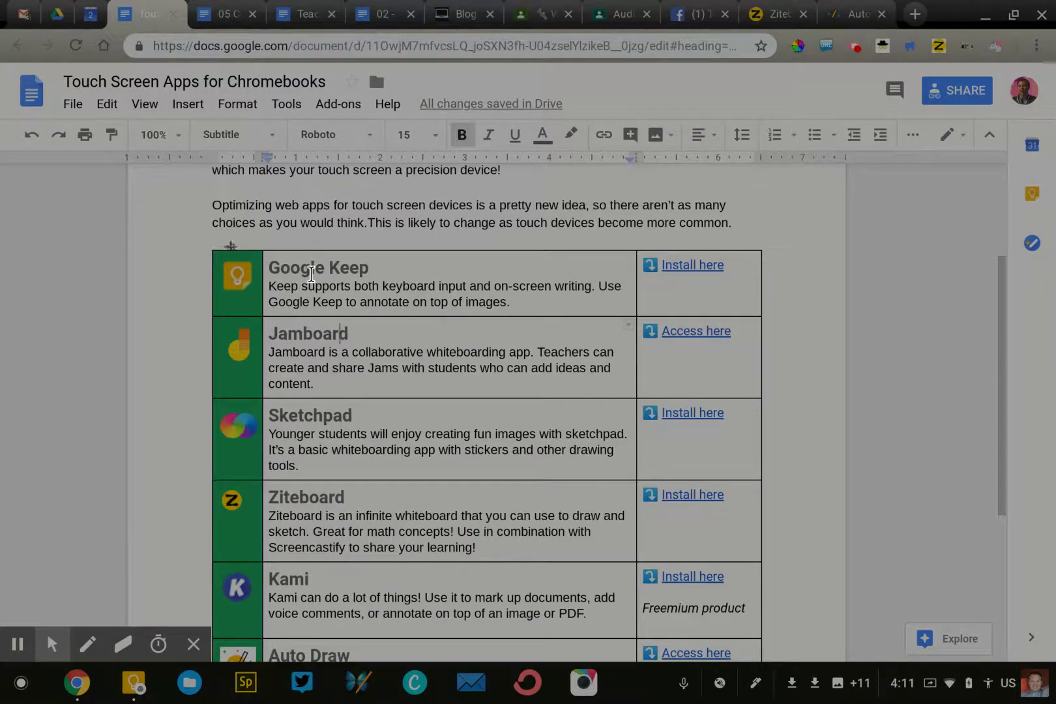
pyautogui.moveTo(208, 238); pyautogui.dragTo(790, 409)
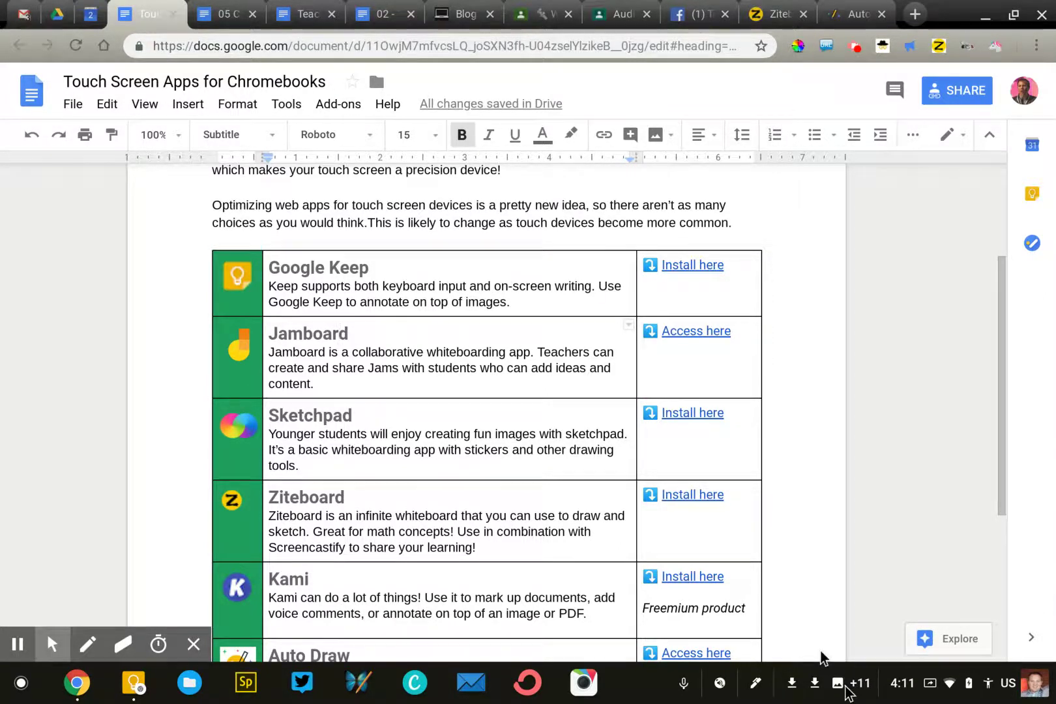
pyautogui.click(845, 689)
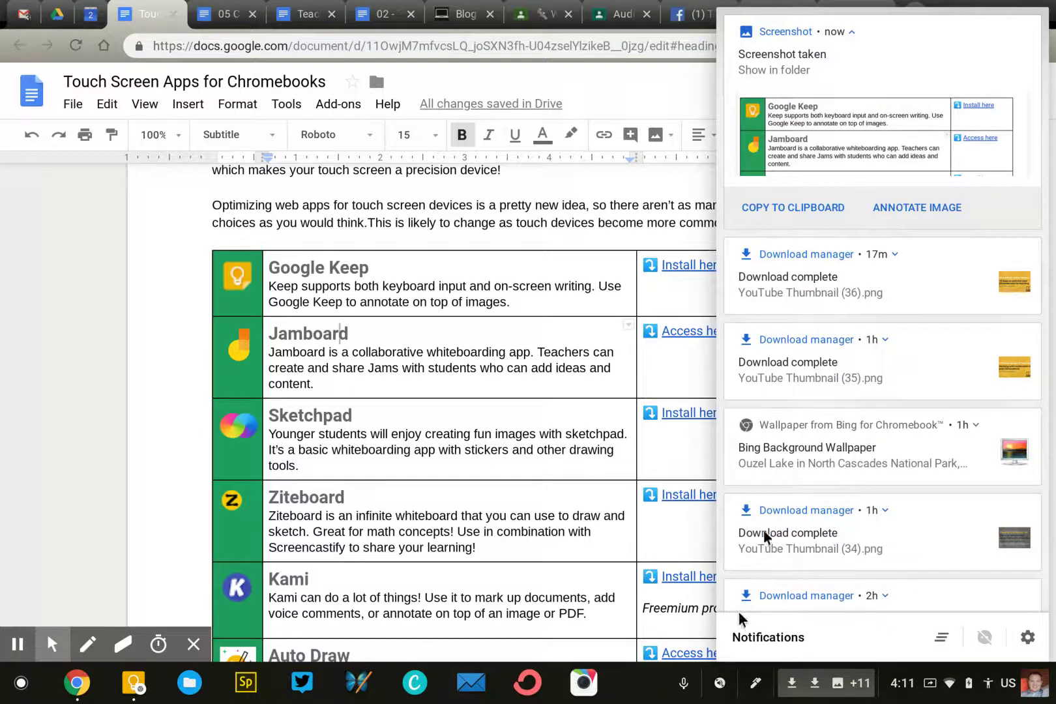
# - Annotate the screenshot in Keep with a blue zigzag, then return to Docs
pyautogui.click(921, 203)
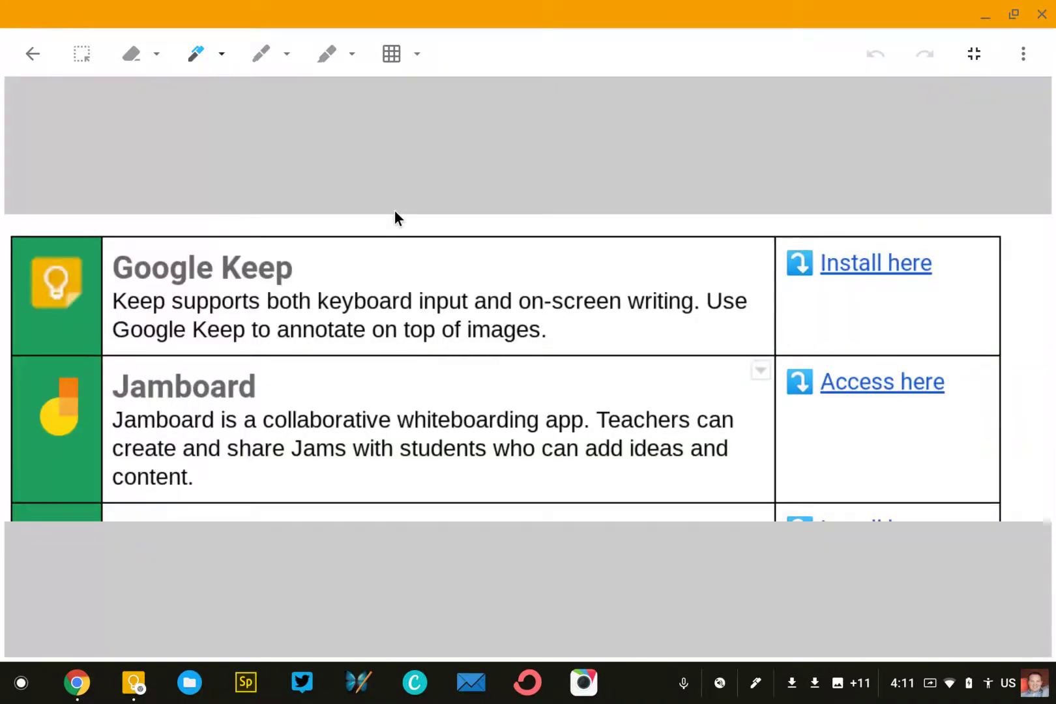
pyautogui.moveTo(682, 224)
pyautogui.mouseDown()
pyautogui.moveTo(784, 305)
pyautogui.moveTo(308, 460)
pyautogui.mouseUp()
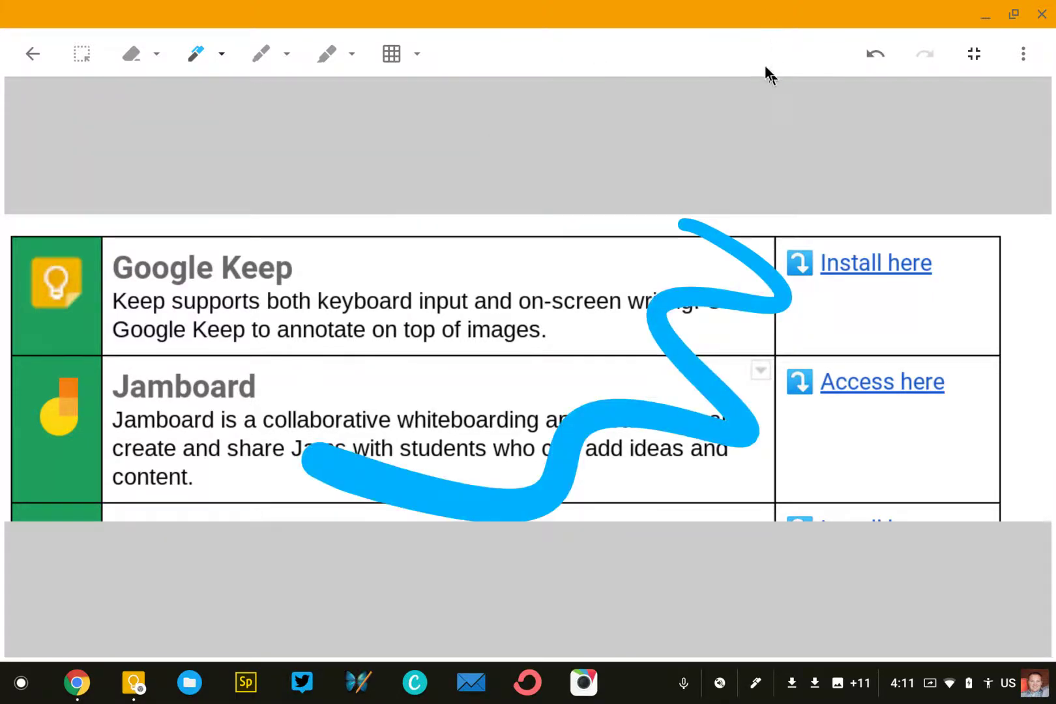
pyautogui.hotkey('alt', 'Tab')
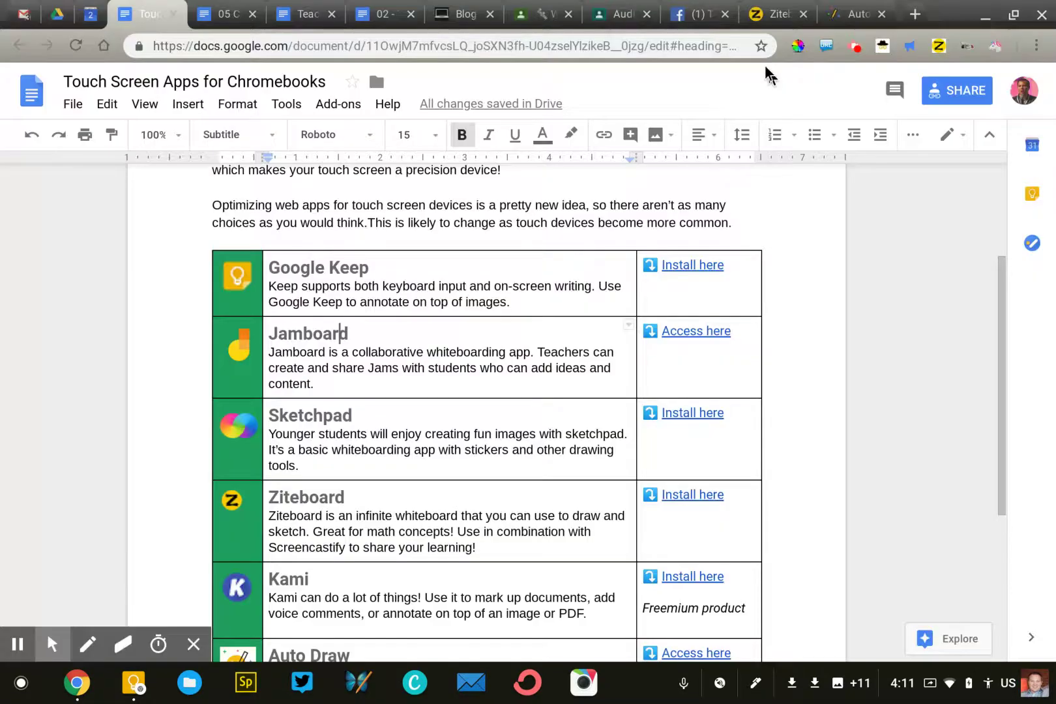
# - Hand-write a red 'Hi', an H and a dotted i, on the Ziteboard canvas
pyautogui.scroll(-3, 532, 396)
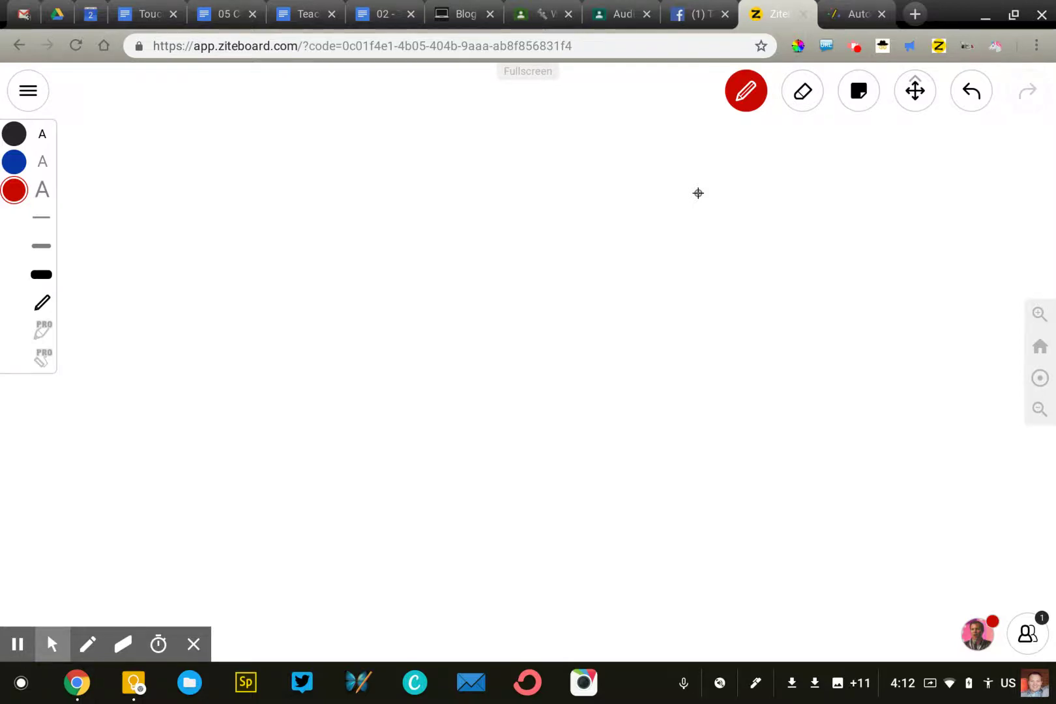
pyautogui.moveTo(199, 246); pyautogui.dragTo(229, 346)
pyautogui.moveTo(220, 195); pyautogui.dragTo(279, 341)
pyautogui.moveTo(216, 299); pyautogui.dragTo(261, 277)
pyautogui.moveTo(292, 246); pyautogui.dragTo(317, 301)
pyautogui.click(285, 213)
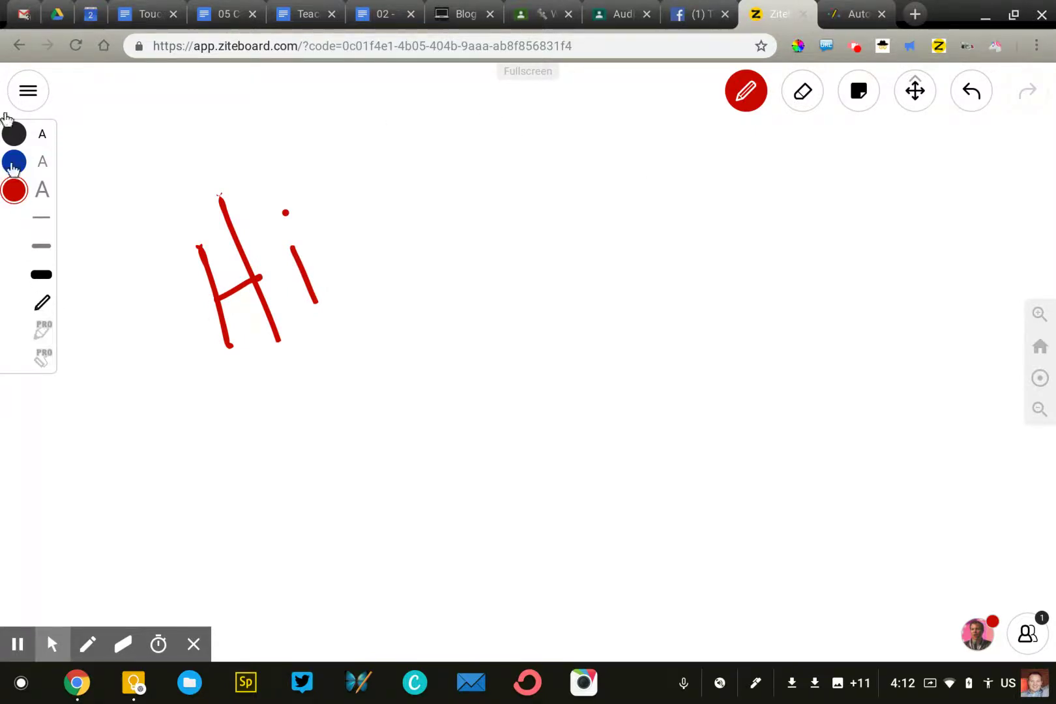
pyautogui.click(20, 91)
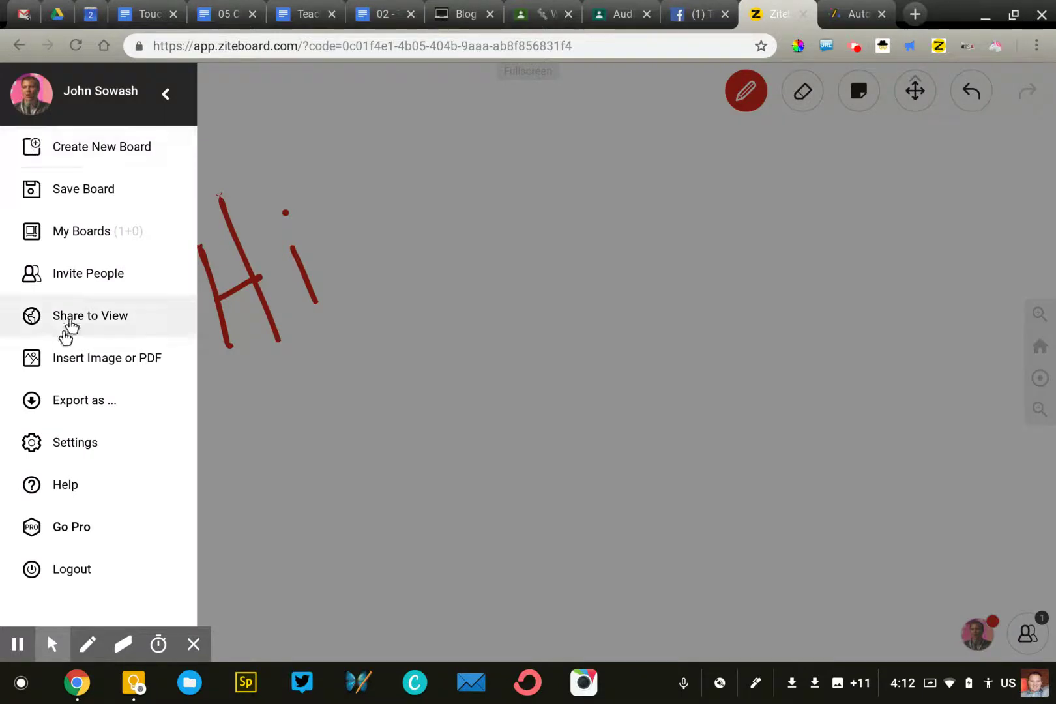
# - Insert the freeland logo.jpeg image from Downloads onto the Ziteboard whiteboard
pyautogui.click(78, 360)
pyautogui.click(432, 378)
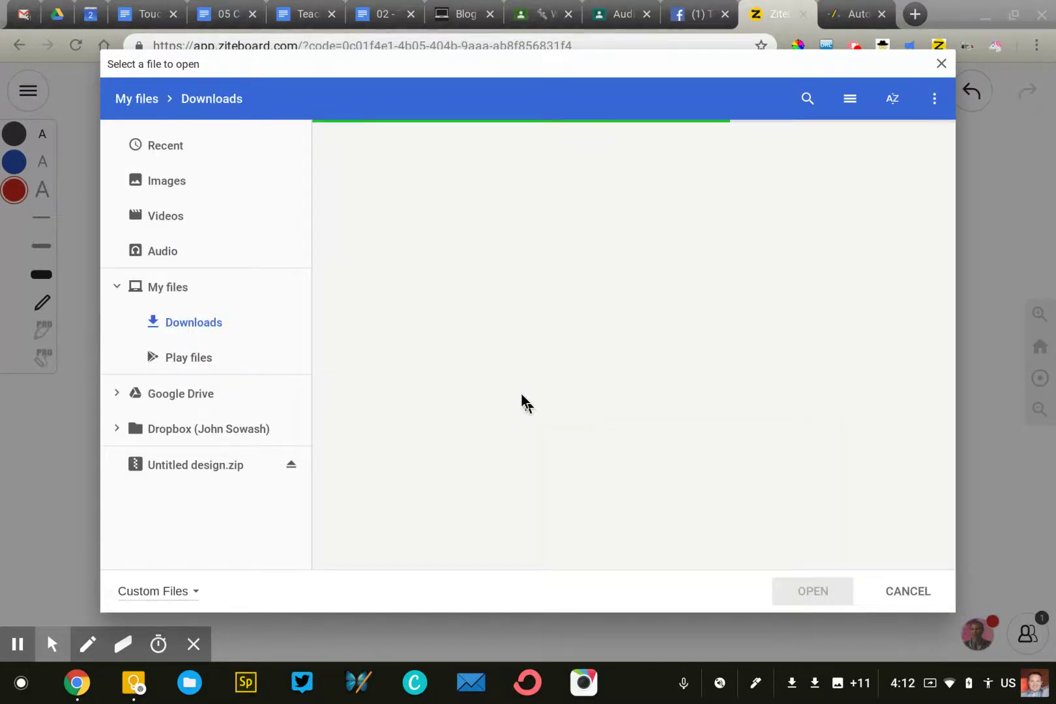
pyautogui.scroll(-5, 476, 362)
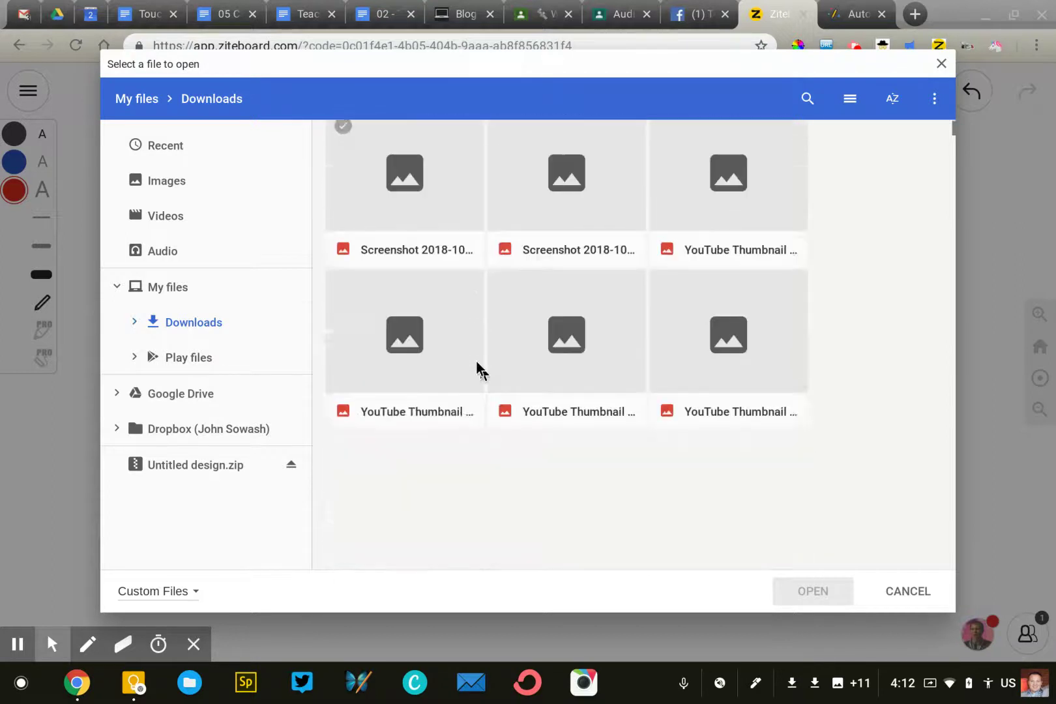
pyautogui.scroll(-3, 481, 365)
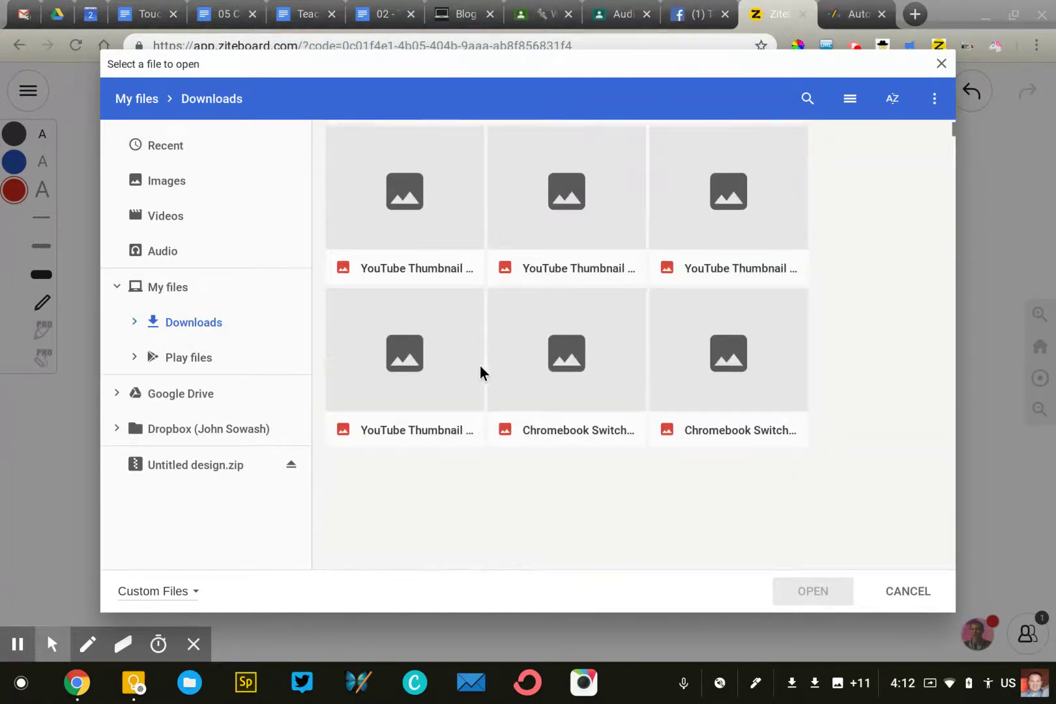
pyautogui.scroll(-2, 481, 365)
pyautogui.scroll(-5, 480, 365)
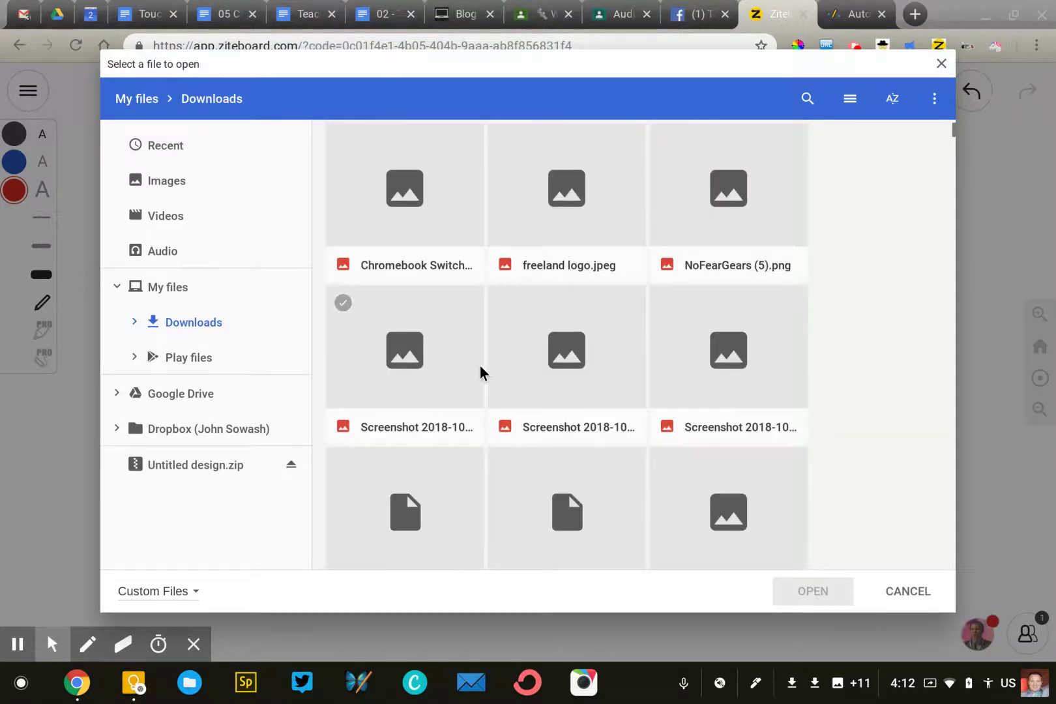
pyautogui.scroll(8, 480, 364)
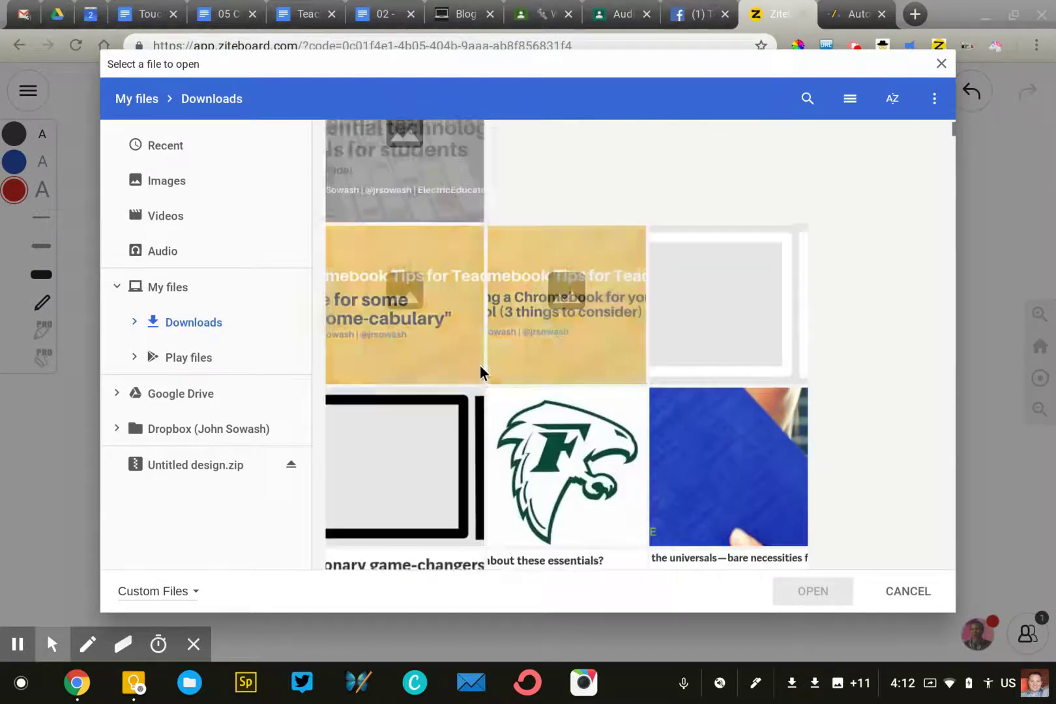
pyautogui.click(562, 439)
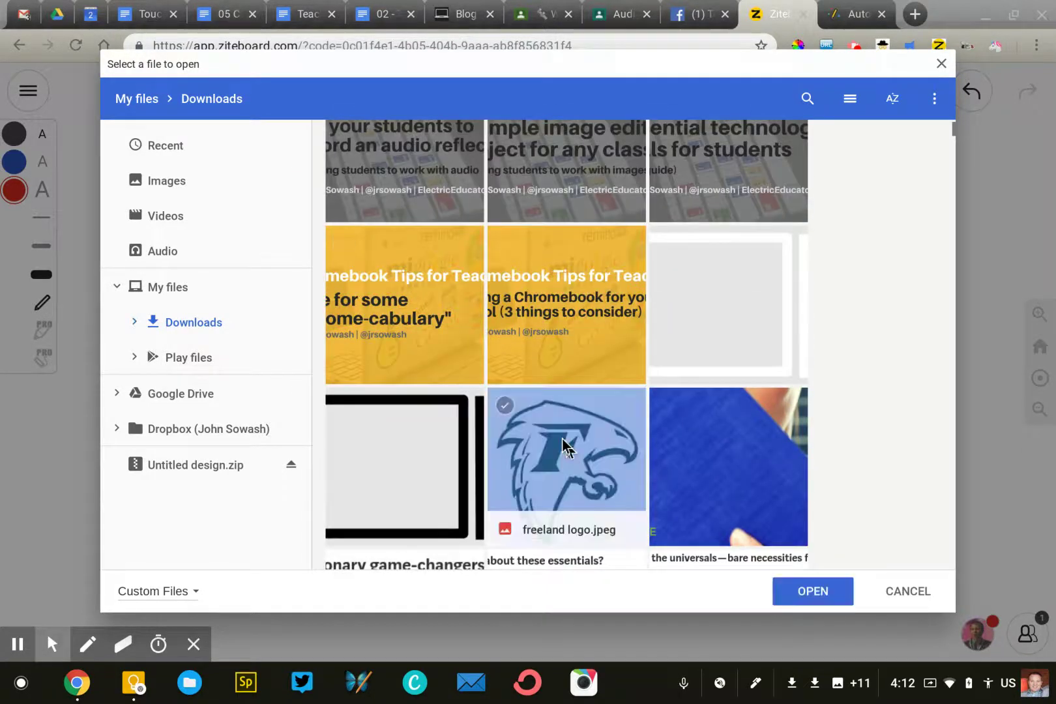
pyautogui.click(805, 590)
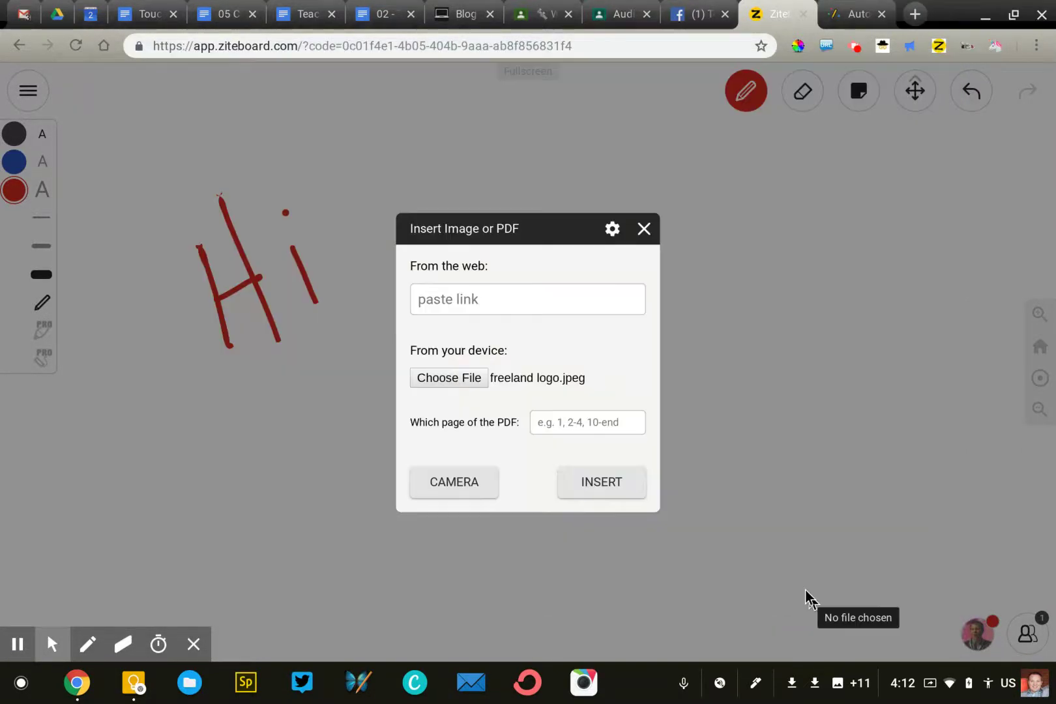
pyautogui.click(585, 489)
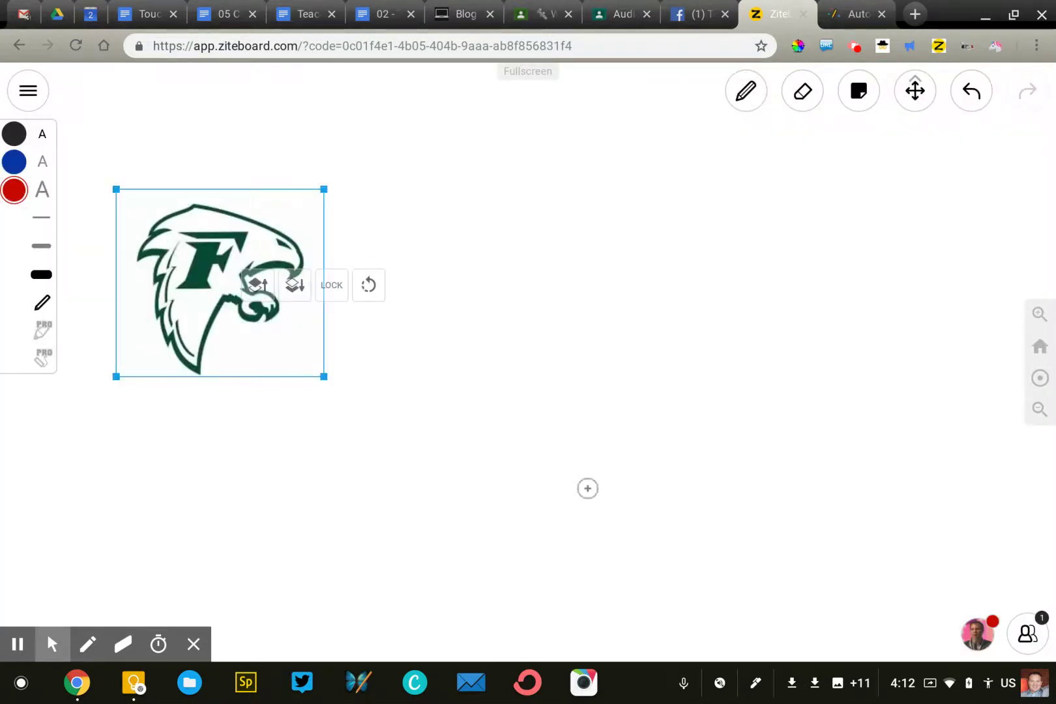
# - Move the eagle logo to the right of 'Hi' and trace a red outline around it
pyautogui.moveTo(189, 330)
pyautogui.mouseDown()
pyautogui.moveTo(436, 382)
pyautogui.moveTo(574, 384)
pyautogui.mouseUp()
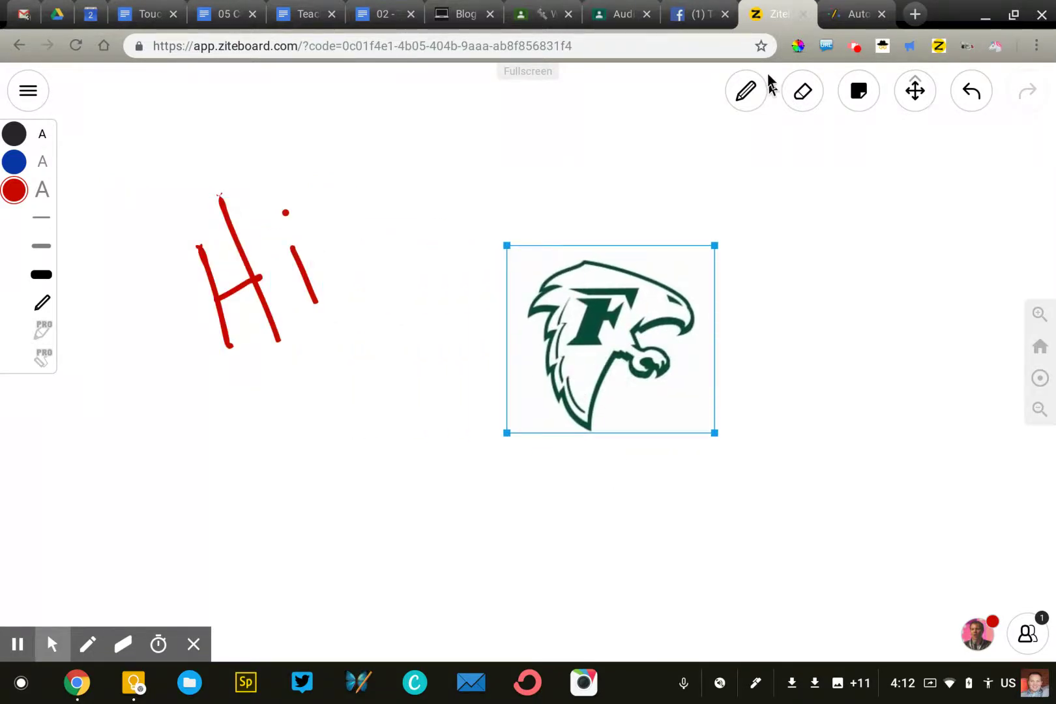
pyautogui.click(754, 90)
pyautogui.moveTo(581, 262)
pyautogui.mouseDown()
pyautogui.moveTo(632, 279)
pyautogui.moveTo(598, 255)
pyautogui.moveTo(606, 249)
pyautogui.moveTo(694, 288)
pyautogui.moveTo(698, 330)
pyautogui.moveTo(658, 337)
pyautogui.moveTo(667, 361)
pyautogui.moveTo(643, 344)
pyautogui.moveTo(604, 427)
pyautogui.moveTo(575, 397)
pyautogui.moveTo(556, 314)
pyautogui.moveTo(564, 283)
pyautogui.moveTo(610, 248)
pyautogui.mouseUp()
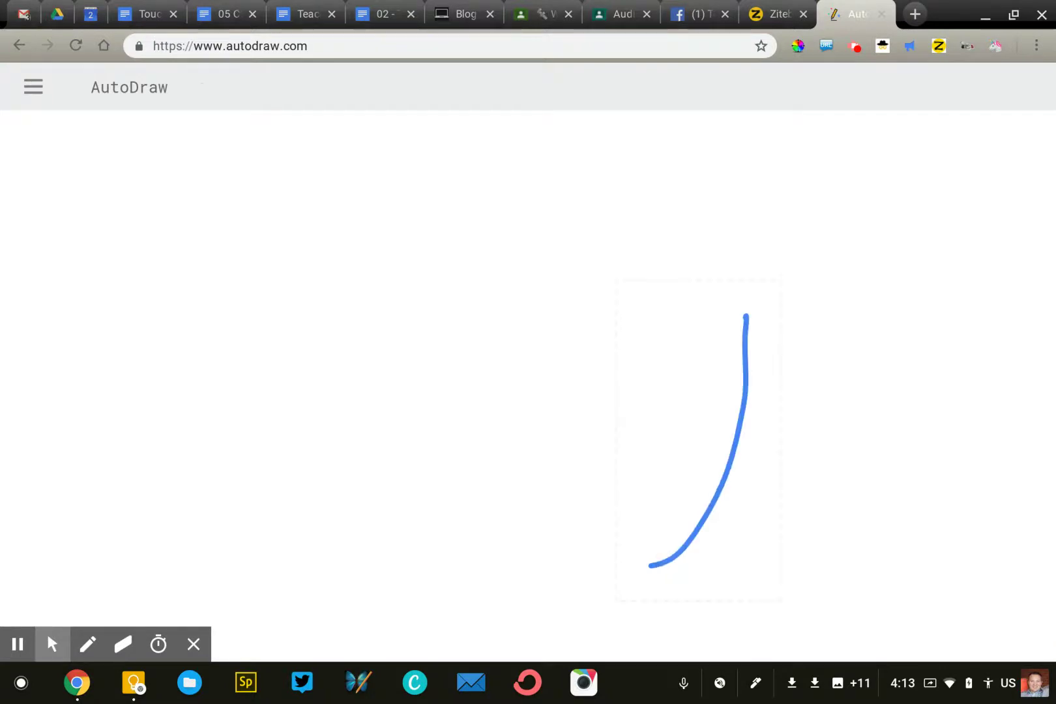
# - Doodle a palm tree and a wavy line, replacing them with AutoDraw's palm tree and wave
pyautogui.moveTo(825, 560)
pyautogui.mouseDown()
pyautogui.moveTo(806, 482)
pyautogui.moveTo(796, 276)
pyautogui.mouseUp()
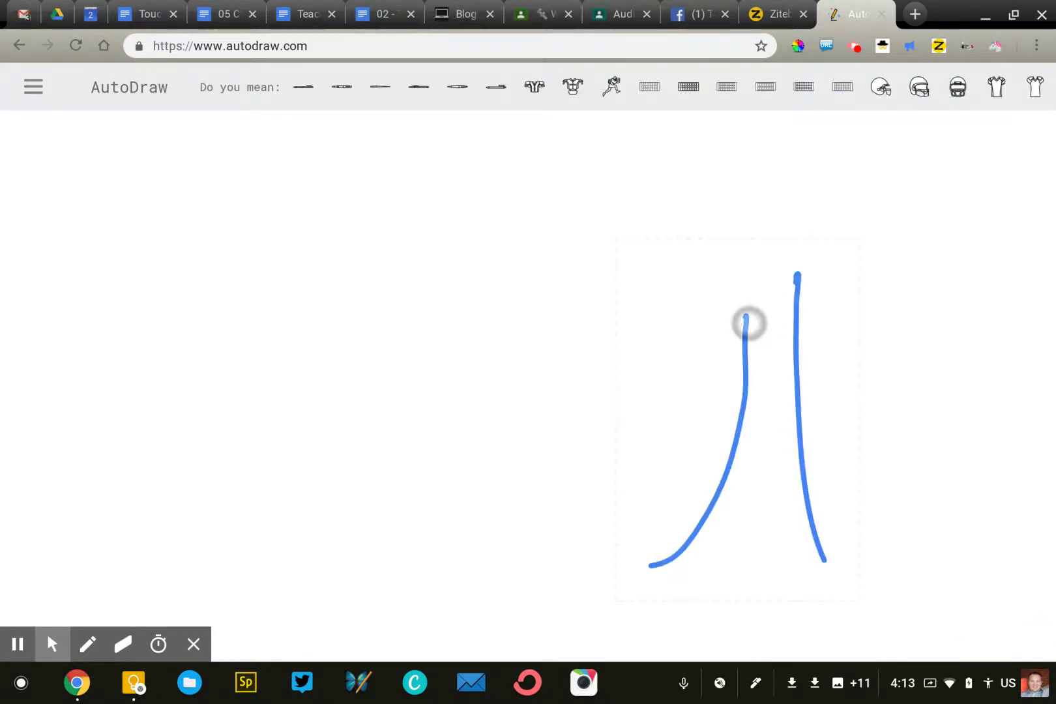
pyautogui.moveTo(747, 323); pyautogui.dragTo(607, 388)
pyautogui.moveTo(761, 320)
pyautogui.mouseDown()
pyautogui.moveTo(781, 266)
pyautogui.moveTo(906, 344)
pyautogui.mouseUp()
pyautogui.moveTo(772, 324); pyautogui.dragTo(594, 199)
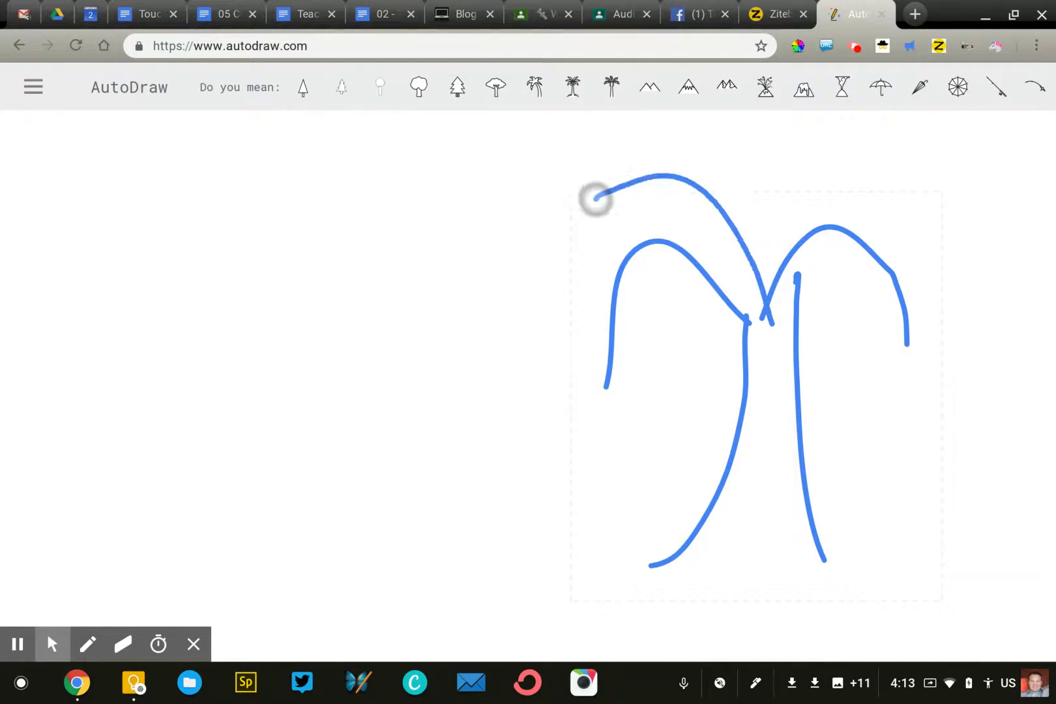
pyautogui.click(534, 86)
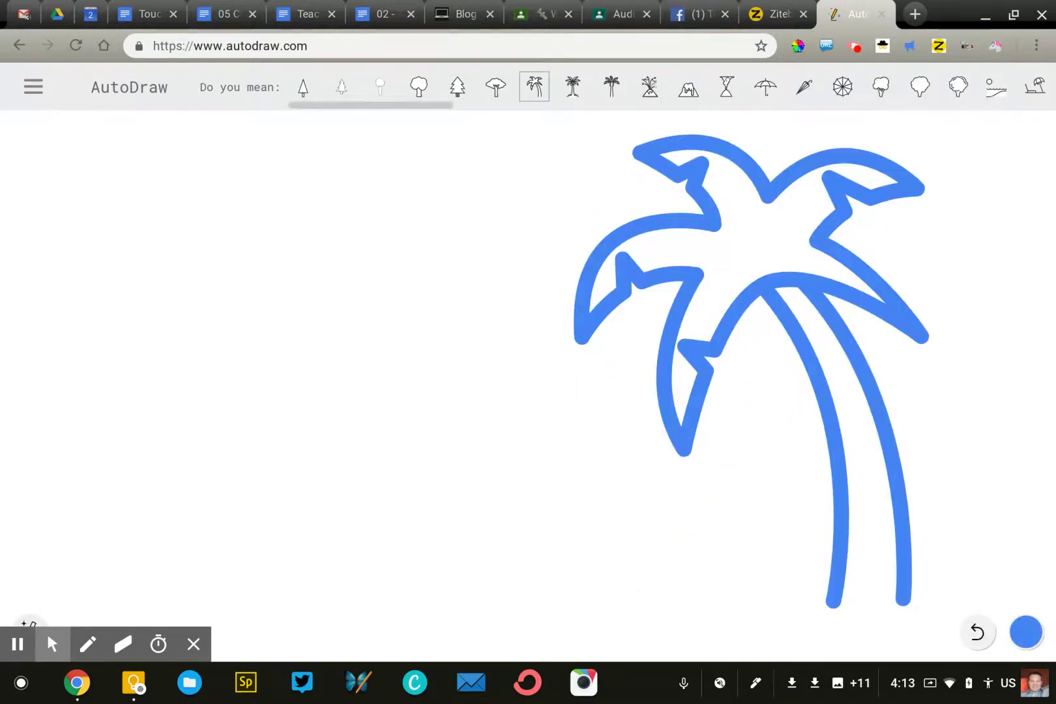
pyautogui.moveTo(90, 522)
pyautogui.mouseDown()
pyautogui.moveTo(316, 511)
pyautogui.moveTo(465, 452)
pyautogui.moveTo(672, 556)
pyautogui.moveTo(733, 537)
pyautogui.mouseUp()
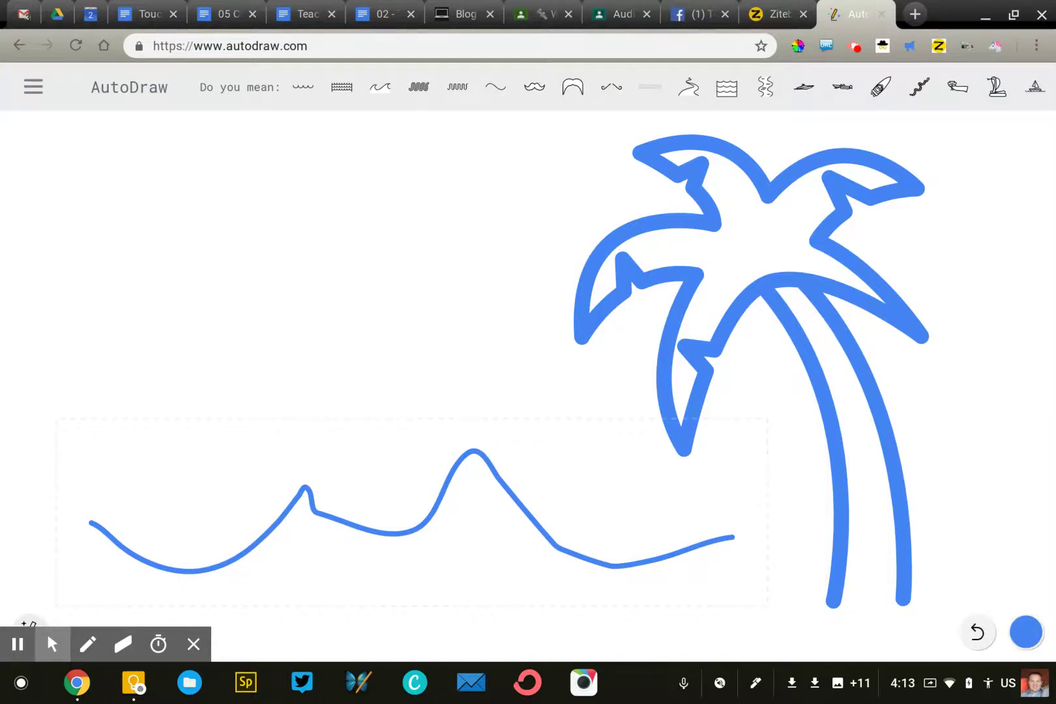
pyautogui.click(375, 87)
# - Sketch a rayed sun above the wave and replace it with AutoDraw's sun drawing
pyautogui.moveTo(260, 199)
pyautogui.mouseDown()
pyautogui.moveTo(238, 320)
pyautogui.moveTo(253, 186)
pyautogui.mouseUp()
pyautogui.moveTo(388, 298); pyautogui.dragTo(415, 332)
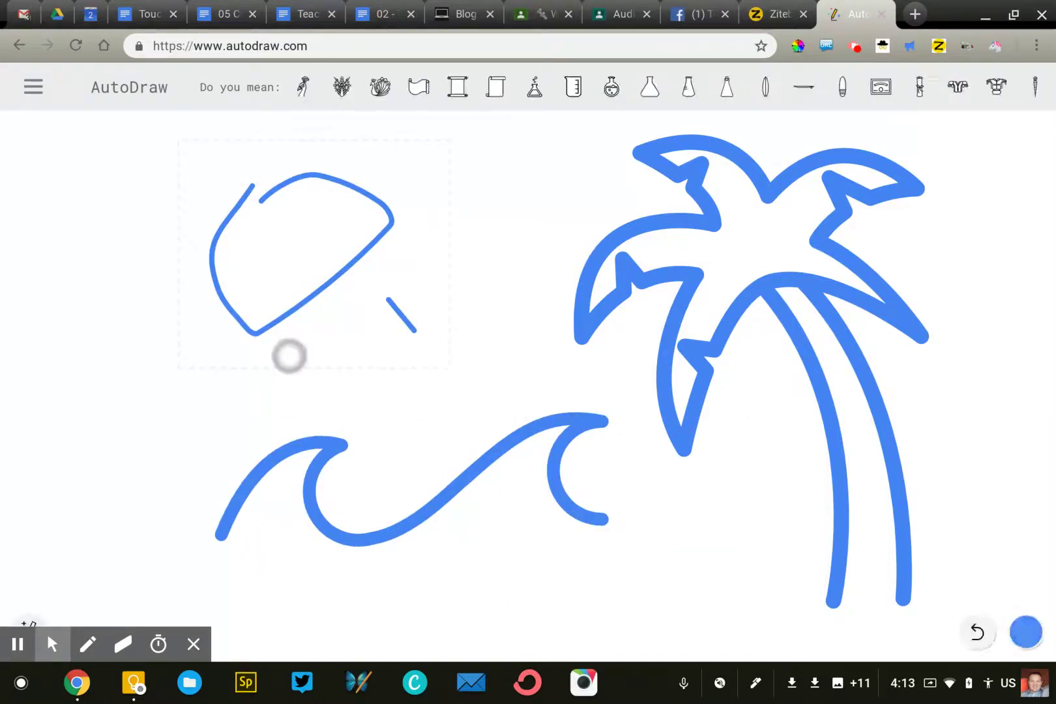
pyautogui.moveTo(289, 356); pyautogui.dragTo(315, 403)
pyautogui.moveTo(215, 305); pyautogui.dragTo(163, 385)
pyautogui.moveTo(220, 217); pyautogui.dragTo(162, 181)
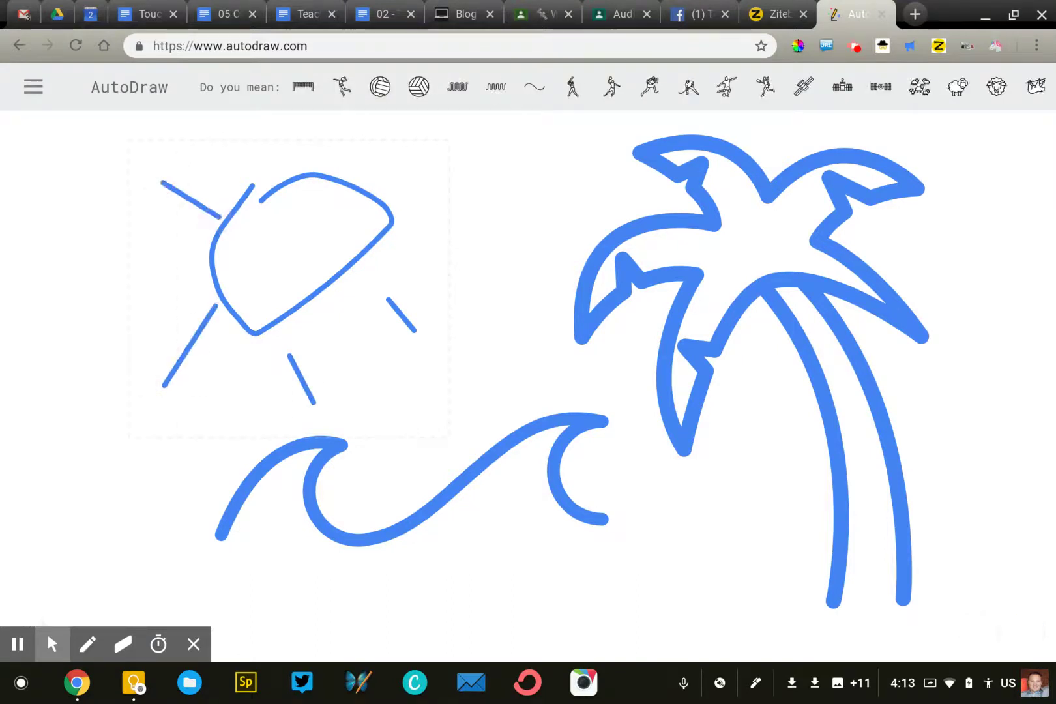
pyautogui.moveTo(288, 177); pyautogui.dragTo(280, 128)
pyautogui.moveTo(376, 226); pyautogui.dragTo(459, 235)
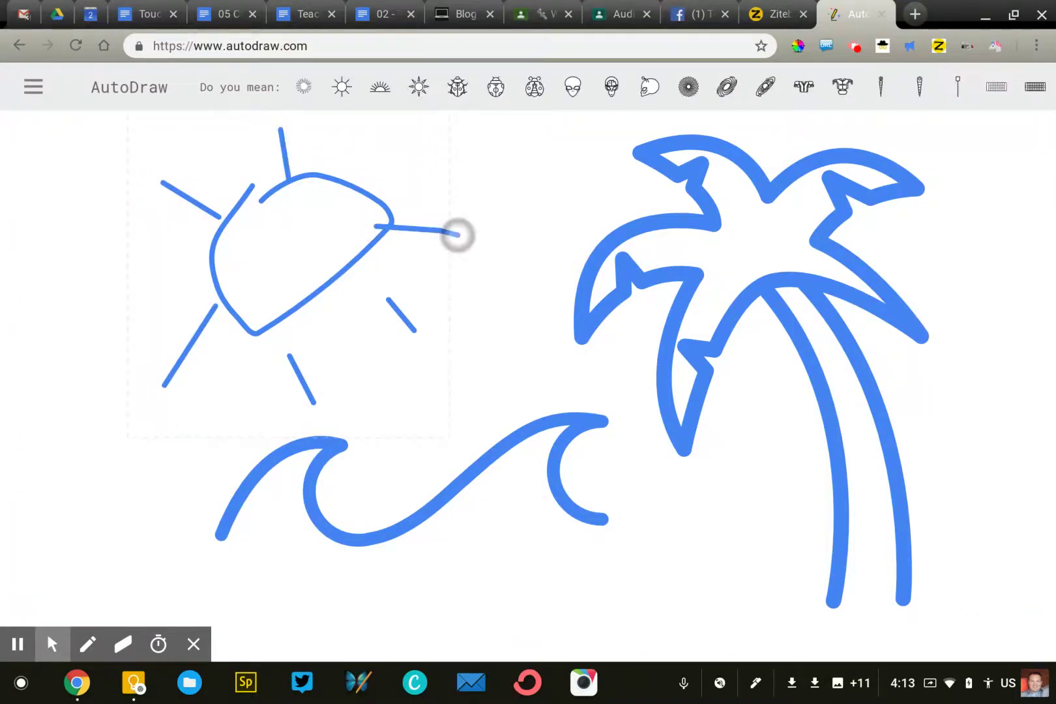
pyautogui.click(418, 87)
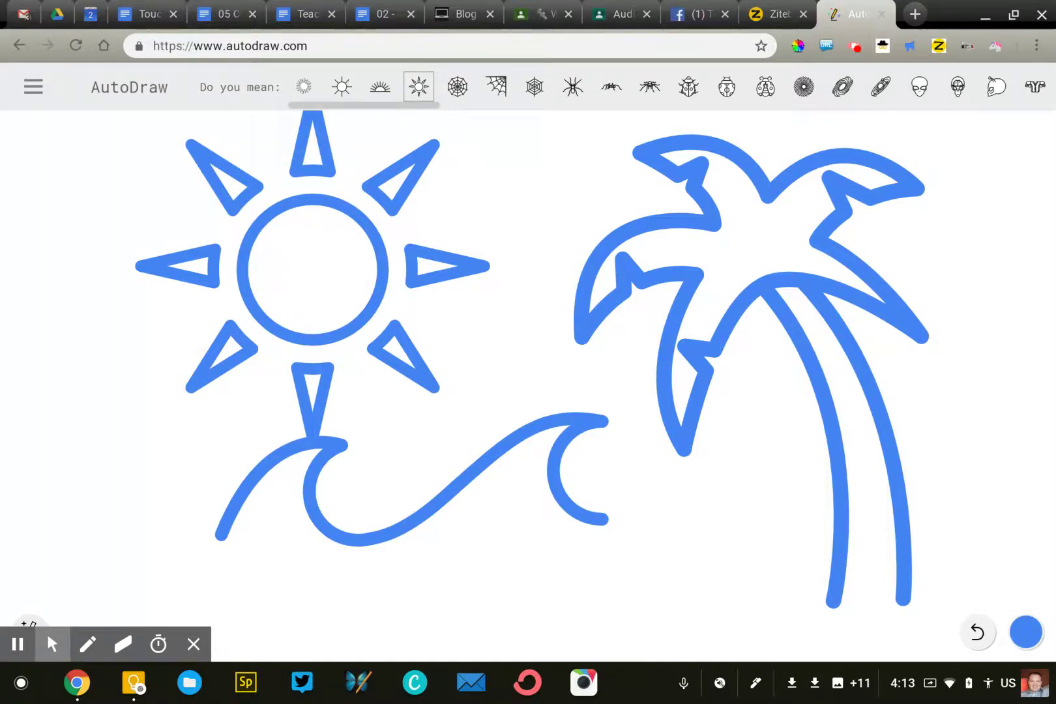
pyautogui.moveTo(727, 91); pyautogui.dragTo(459, 113)
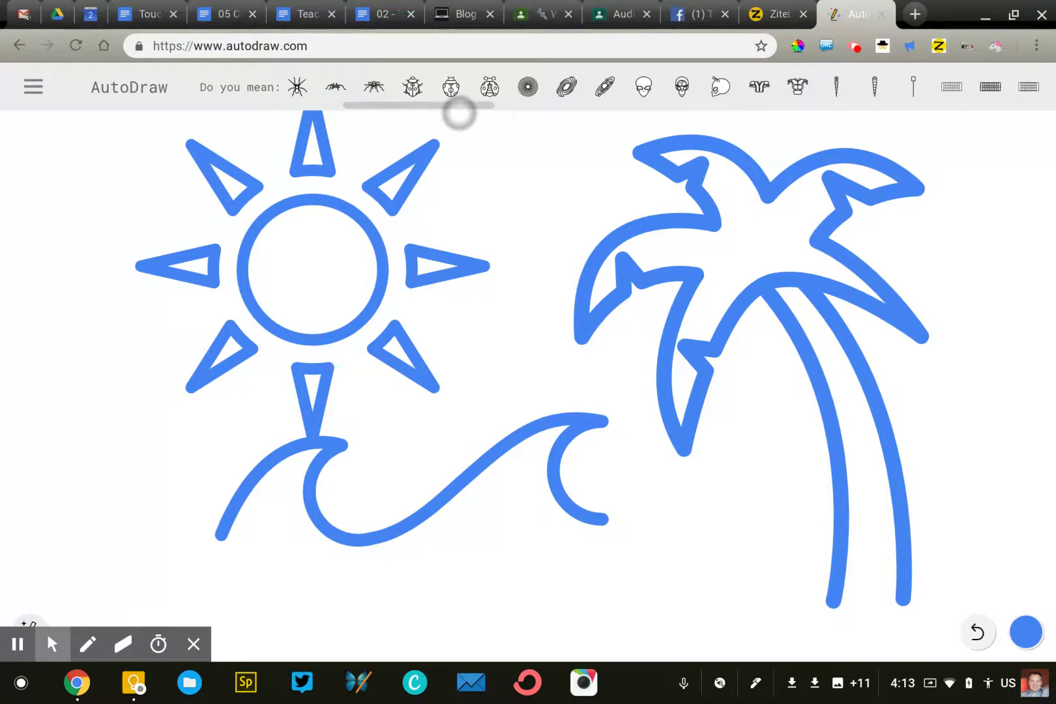
pyautogui.moveTo(280, 98); pyautogui.dragTo(1024, 96)
# - Start over on a blank AutoDraw canvas and sketch a stick figure with legs and arms
pyautogui.click(34, 86)
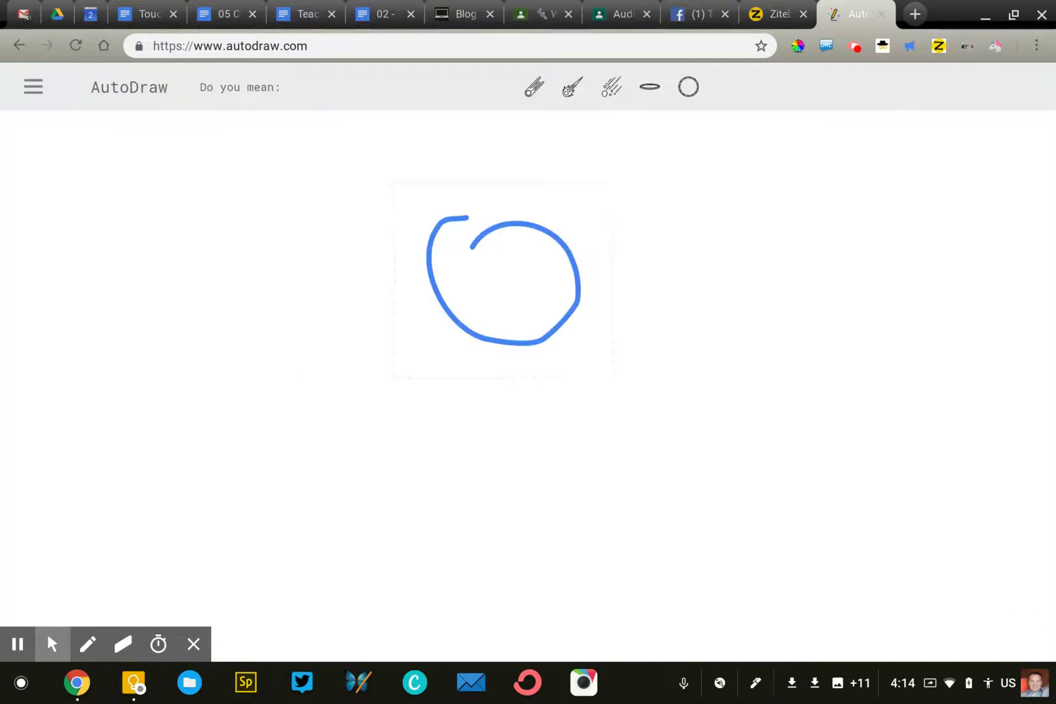
pyautogui.moveTo(628, 594)
pyautogui.mouseDown()
pyautogui.moveTo(535, 412)
pyautogui.moveTo(476, 588)
pyautogui.mouseUp()
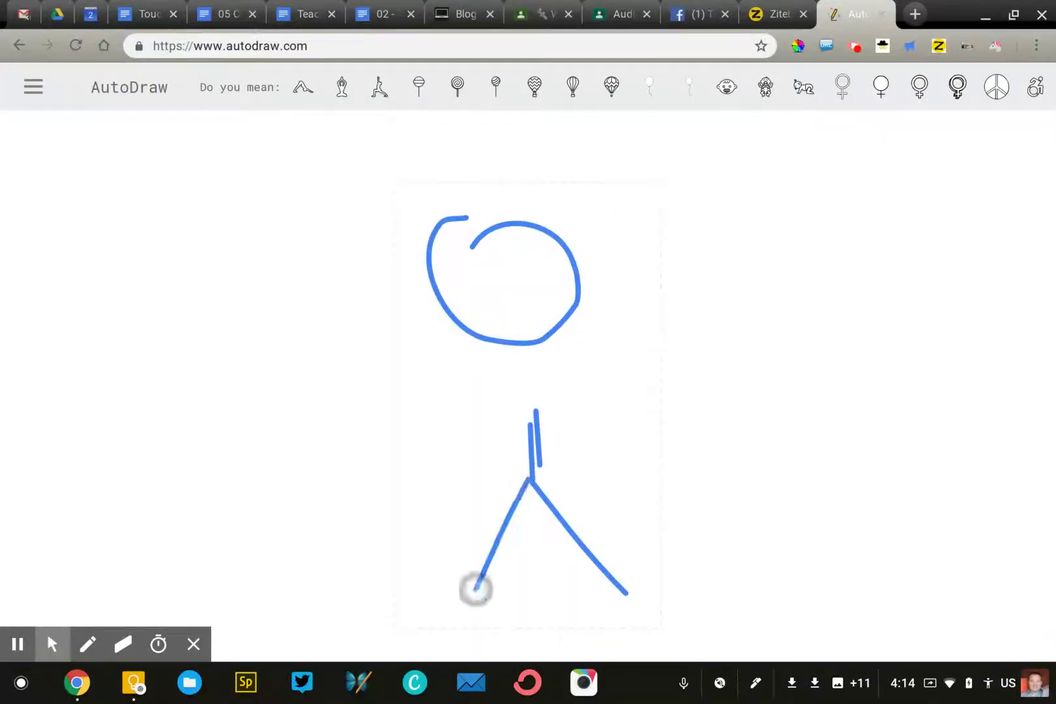
pyautogui.moveTo(533, 393); pyautogui.dragTo(524, 313)
pyautogui.moveTo(532, 449); pyautogui.dragTo(444, 355)
pyautogui.moveTo(552, 414); pyautogui.dragTo(640, 382)
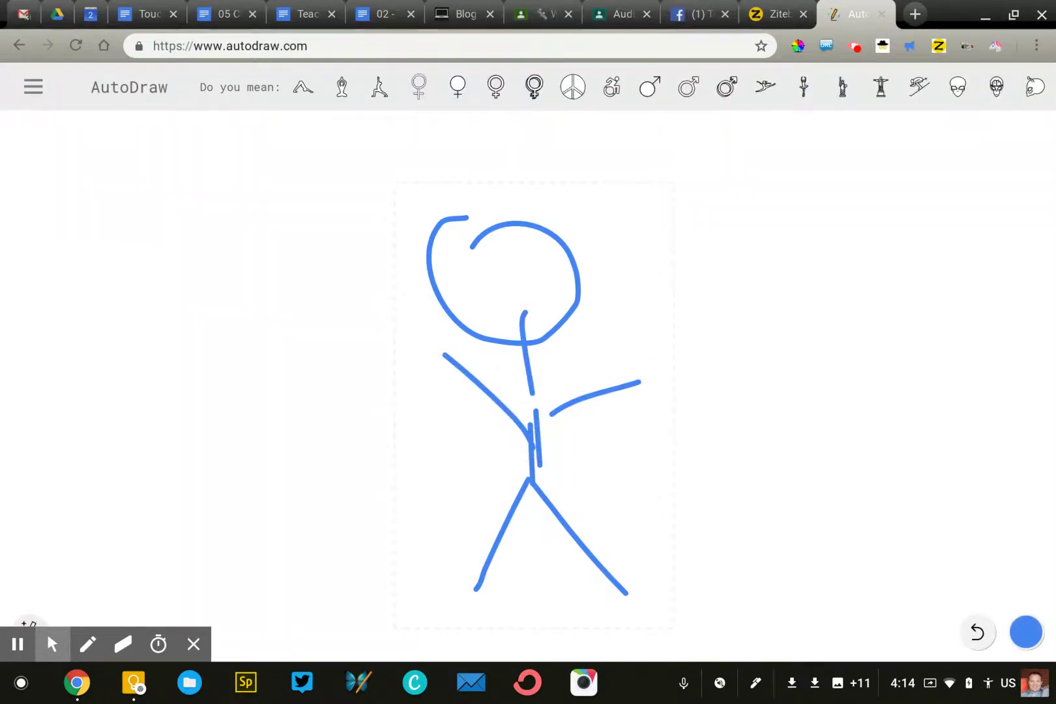
# - Cycle through yoga pose, Statue of Liberty, ballerina, dancer and alien suggestions, ending on the skier
pyautogui.click(342, 87)
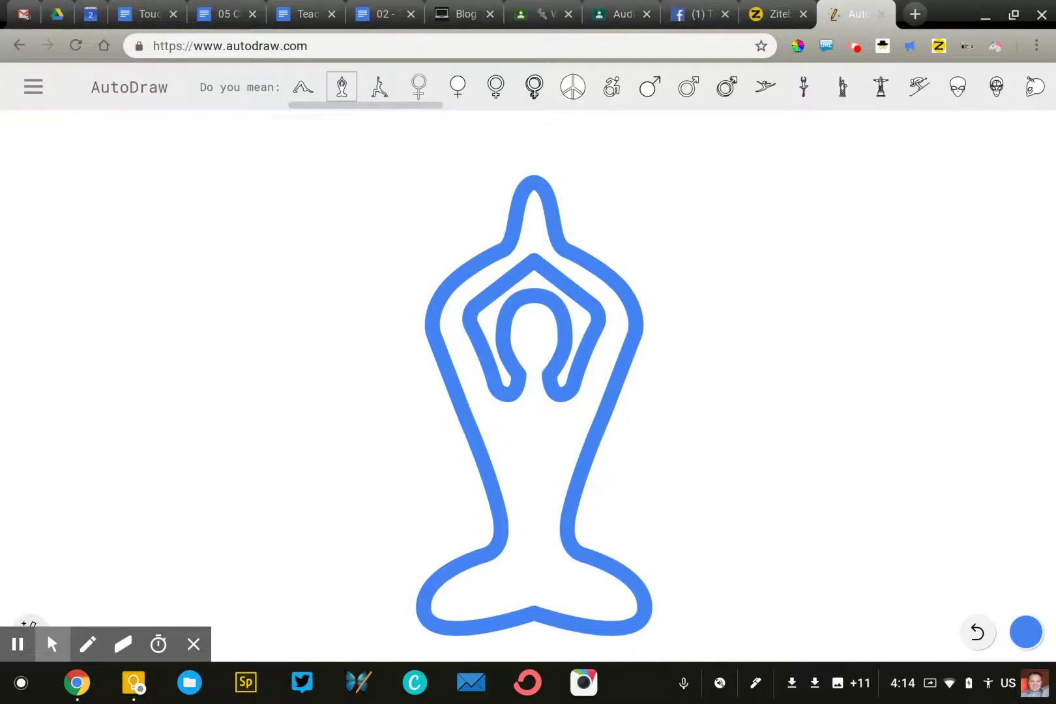
pyautogui.click(843, 87)
pyautogui.click(804, 87)
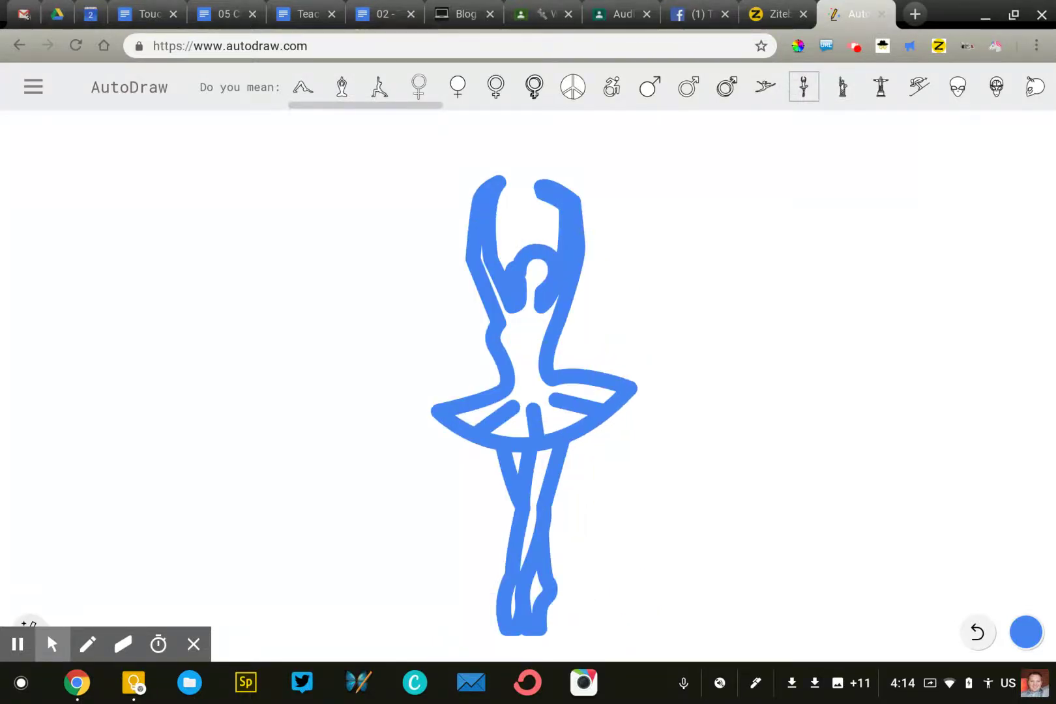
pyautogui.click(765, 86)
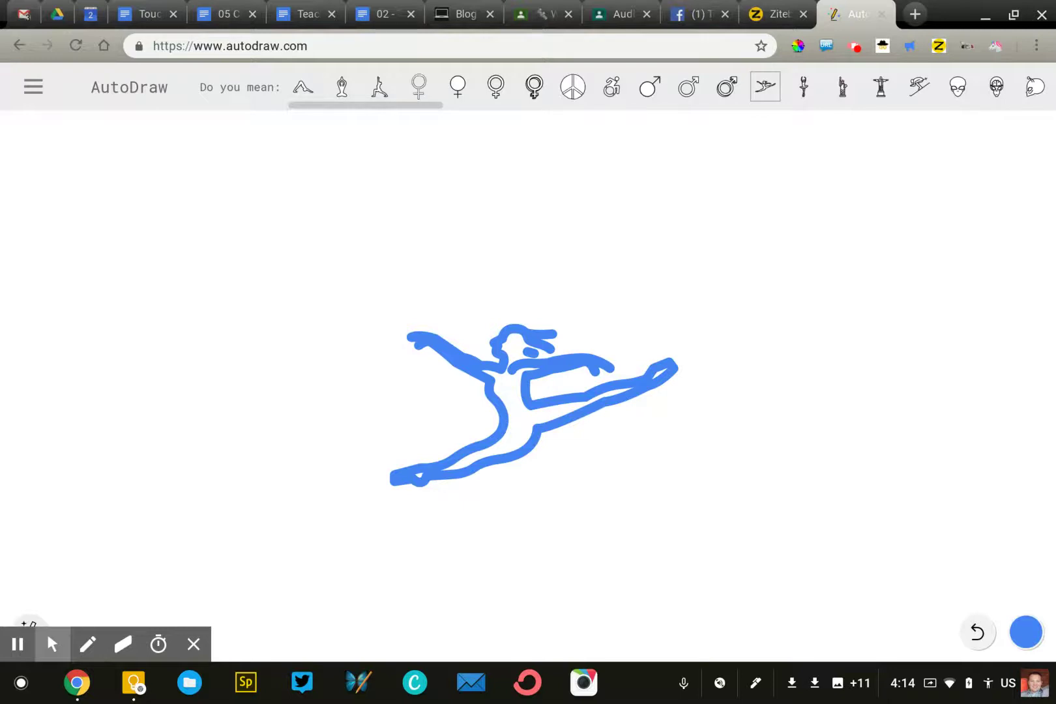
pyautogui.moveTo(613, 88); pyautogui.dragTo(349, 104)
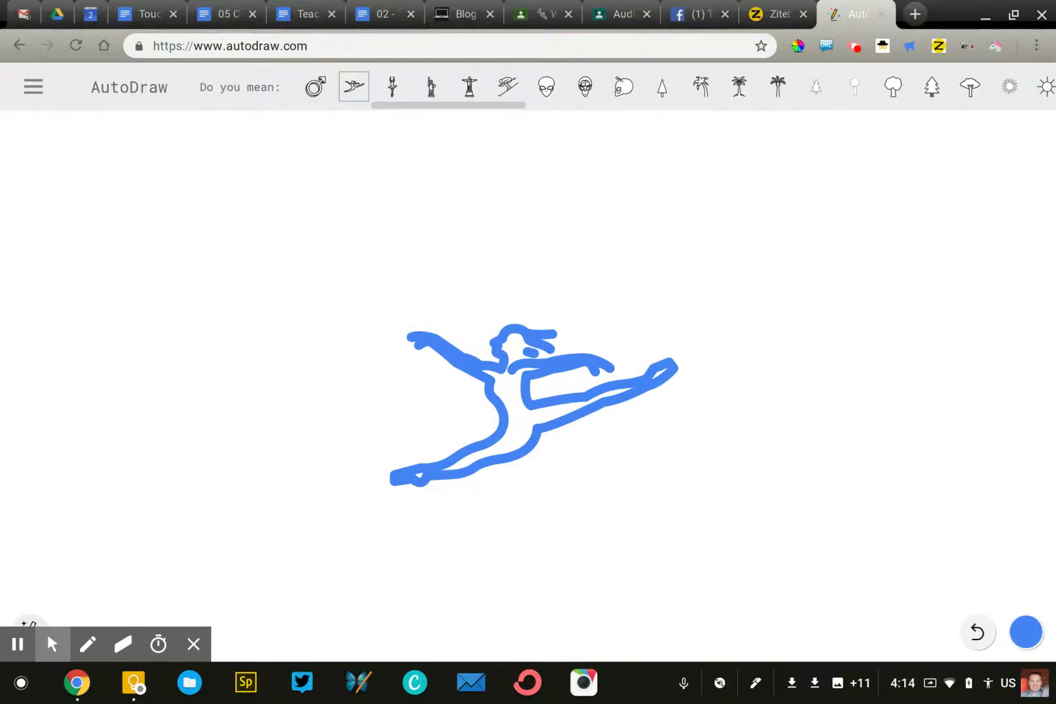
pyautogui.click(585, 87)
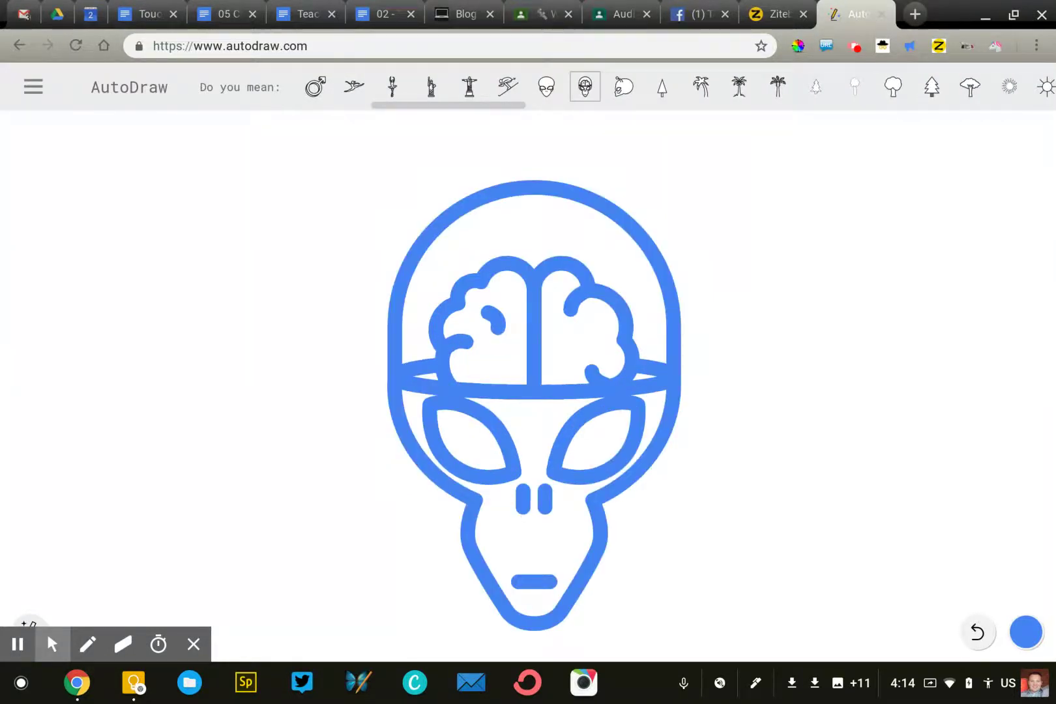
pyautogui.click(546, 87)
pyautogui.click(508, 87)
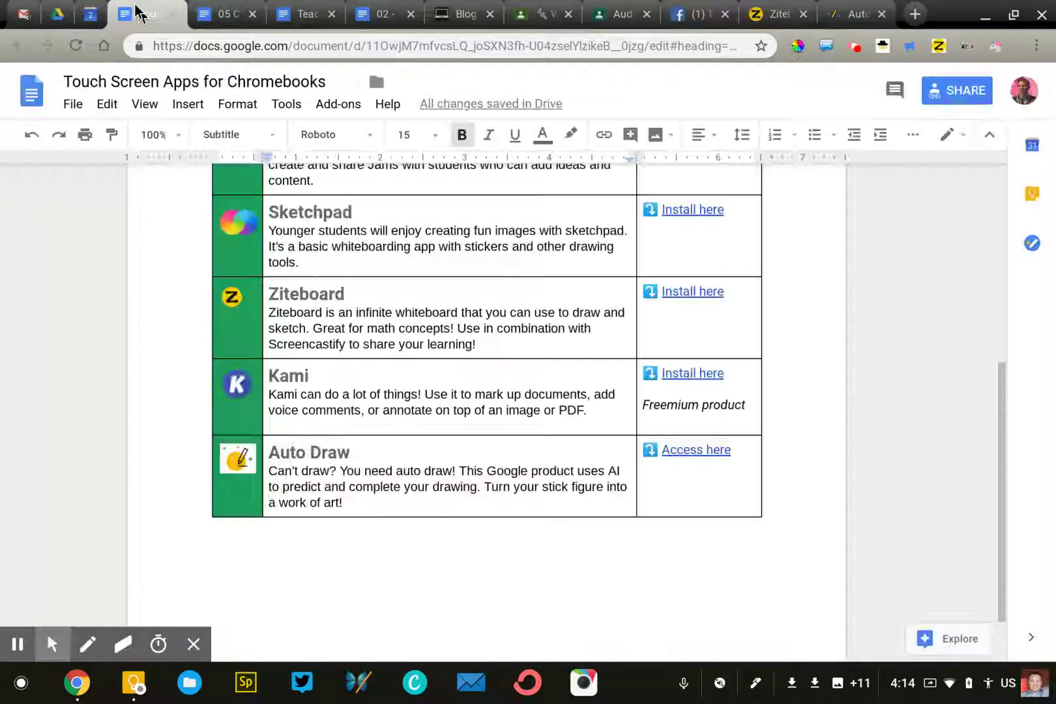
# - Scroll up to the top of the apps table in Touch Screen Apps for Chromebooks
pyautogui.scroll(3, 457, 285)
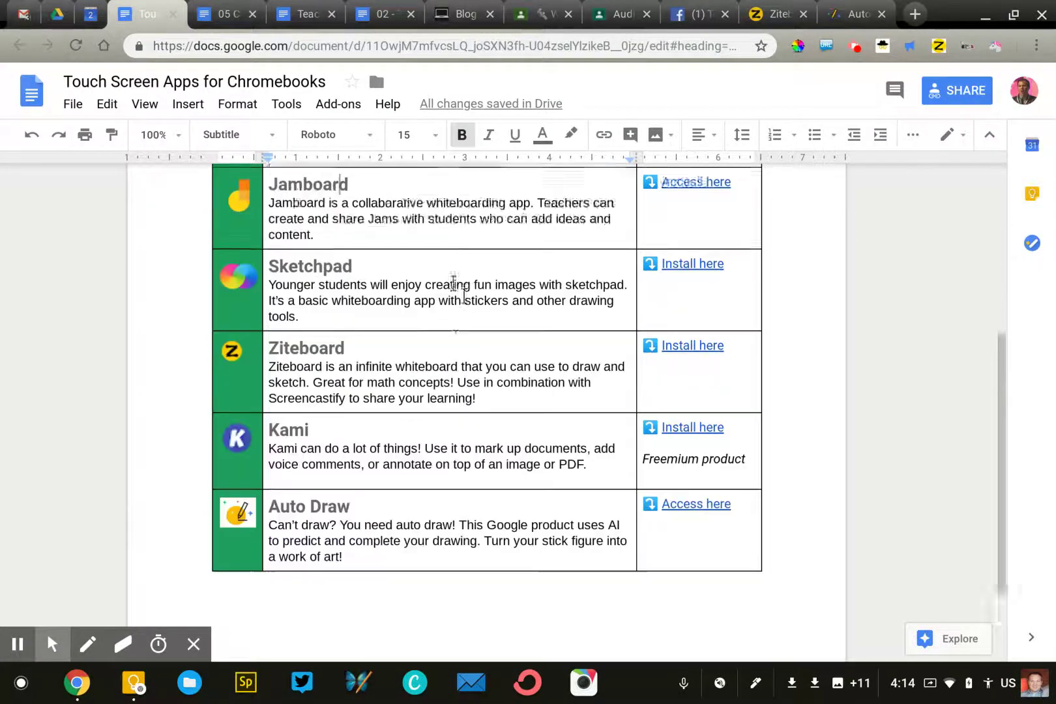
pyautogui.scroll(1, 454, 281)
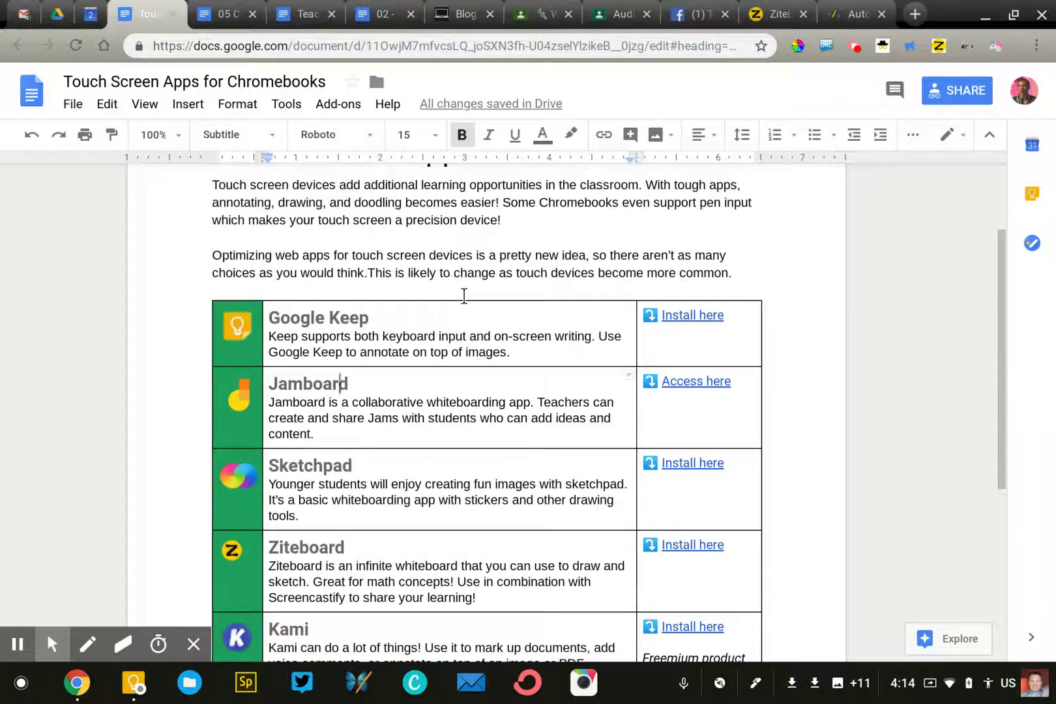